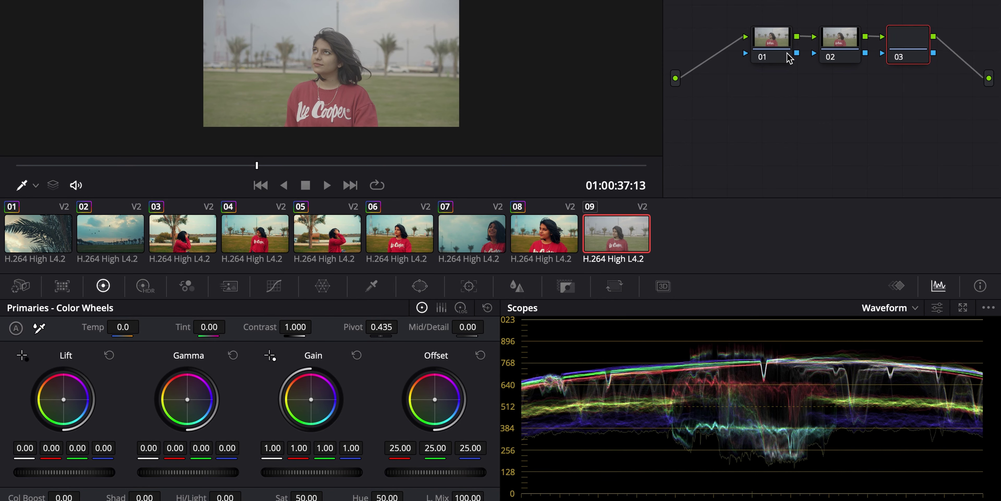
- Line up nodes 01–03 in a row and add nodes 04–07, starting a second row at node 05
{"action": "left_click_drag", "start_coordinate": [776, 45], "coordinate": [732, 34]}
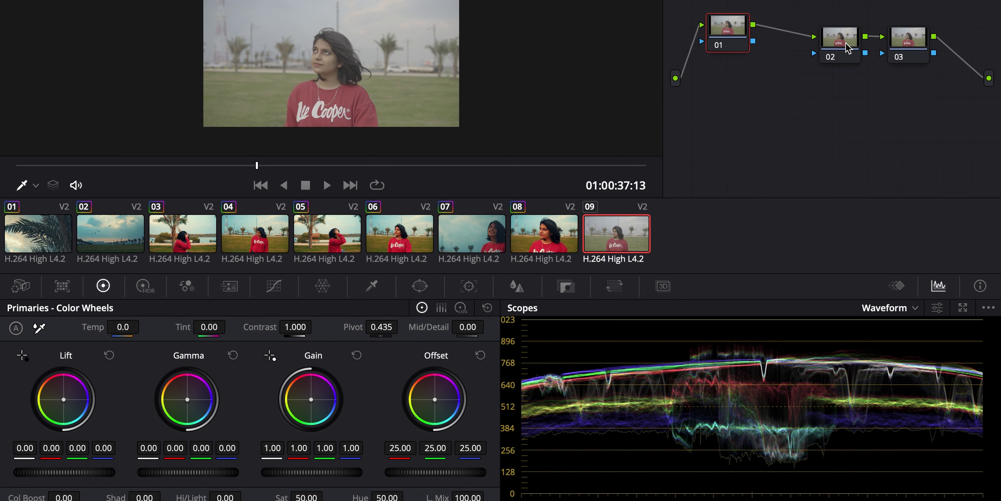
{"action": "left_click_drag", "start_coordinate": [847, 47], "coordinate": [808, 38]}
{"action": "left_click_drag", "start_coordinate": [912, 46], "coordinate": [870, 38]}
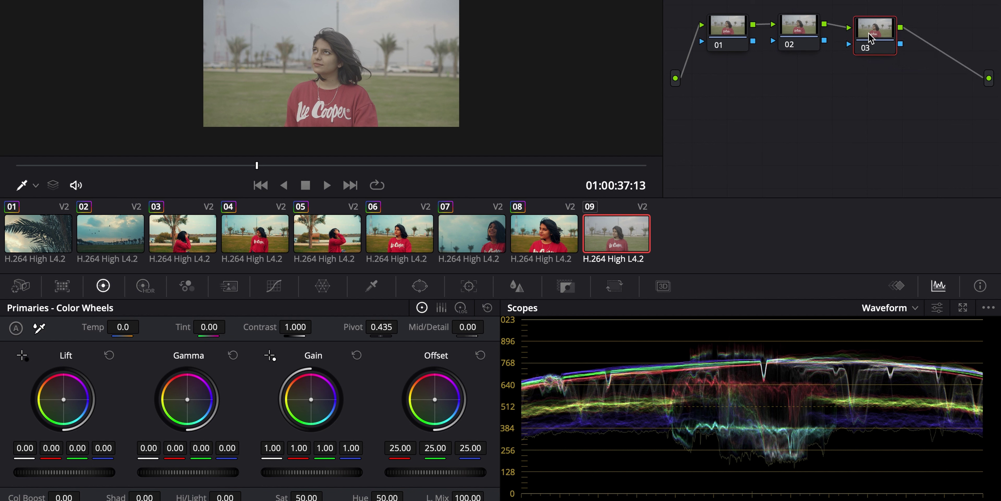
{"action": "key", "text": "alt+s"}
{"action": "key", "text": "alt+o"}
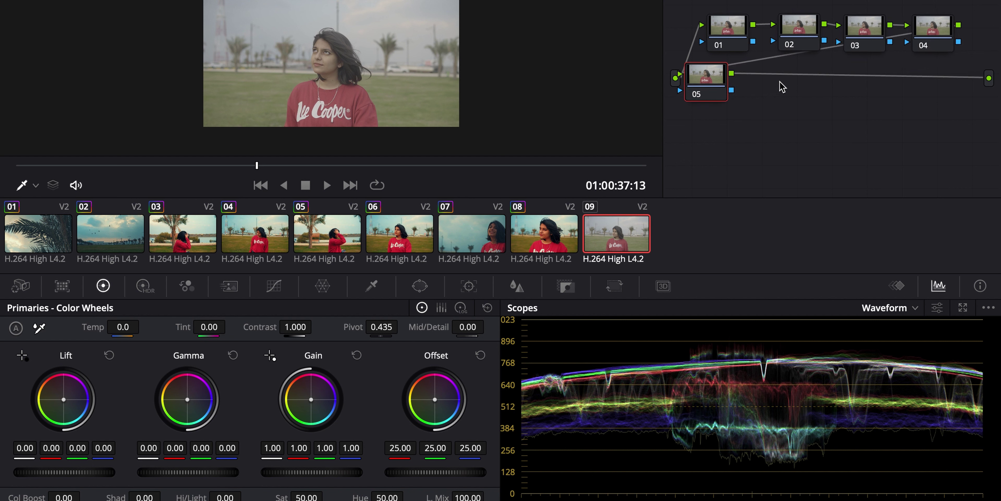
{"action": "left_click_drag", "start_coordinate": [707, 82], "coordinate": [718, 111]}
{"action": "key", "text": "alt+s"}
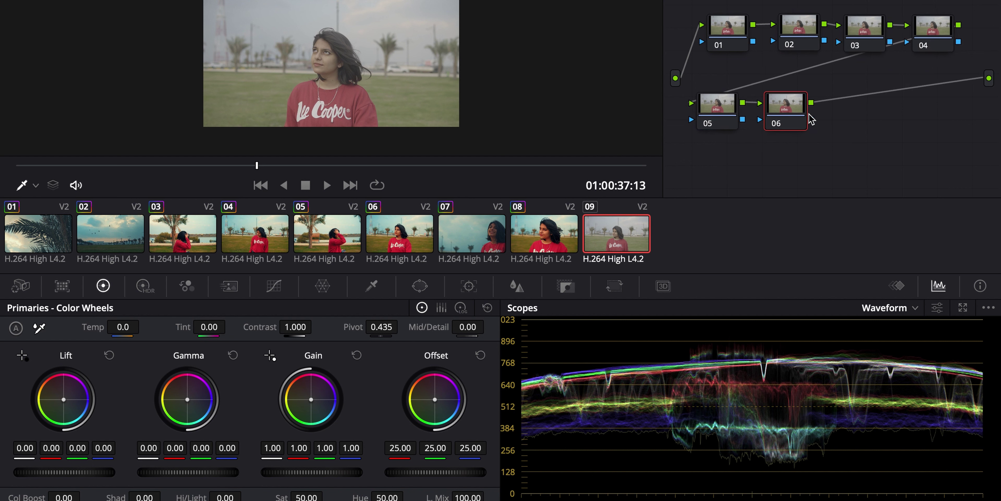
{"action": "key", "text": "alt+s"}
- Label nodes 01–03 'White Balance', 'Color Wheels' and 'Contrast'
{"action": "left_click", "coordinate": [728, 39]}
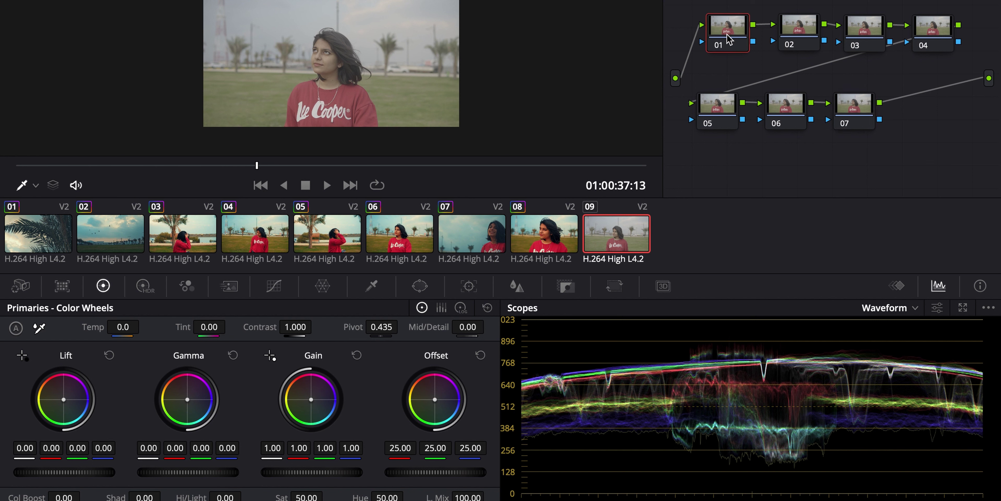
{"action": "right_click", "coordinate": [728, 39]}
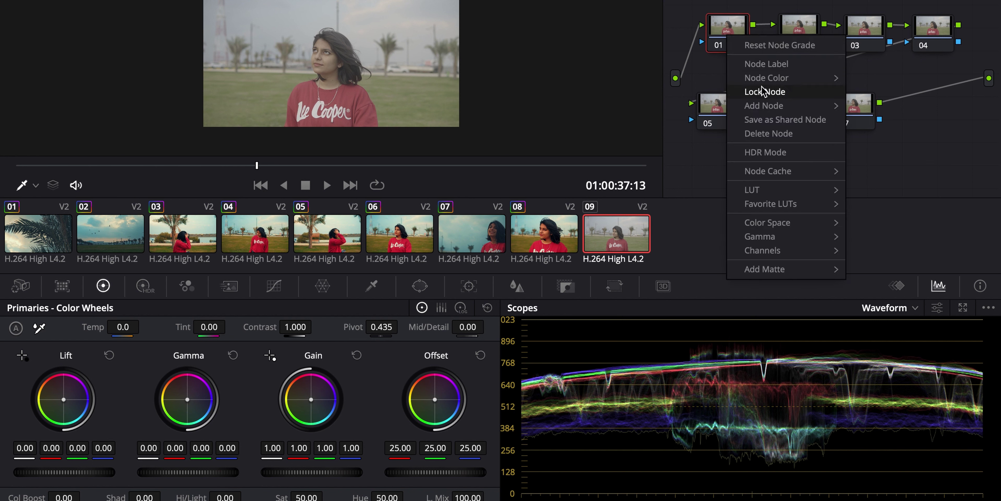
{"action": "left_click", "coordinate": [769, 66]}
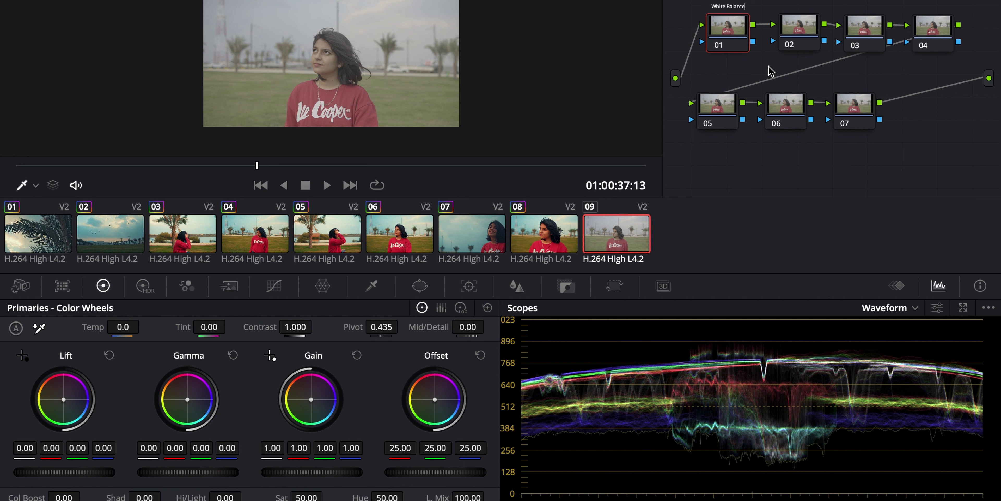
{"action": "right_click", "coordinate": [798, 35]}
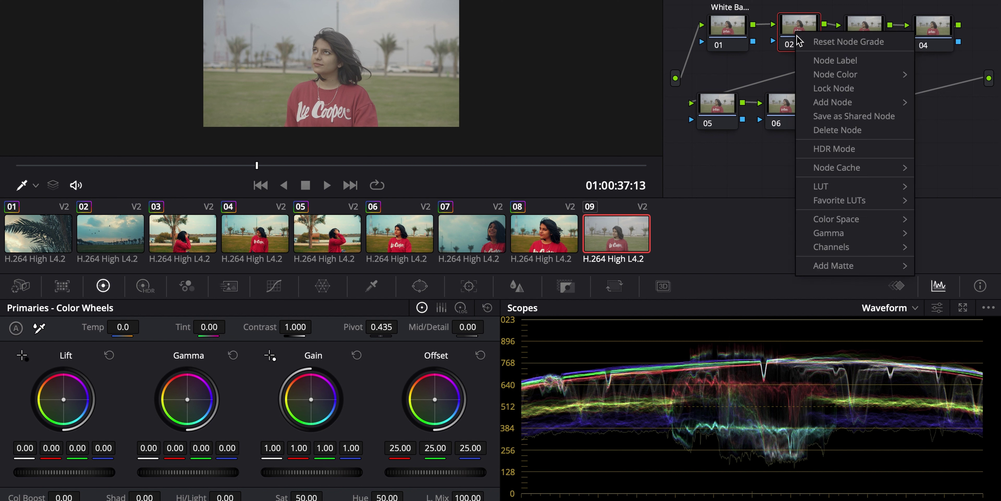
{"action": "left_click", "coordinate": [820, 60]}
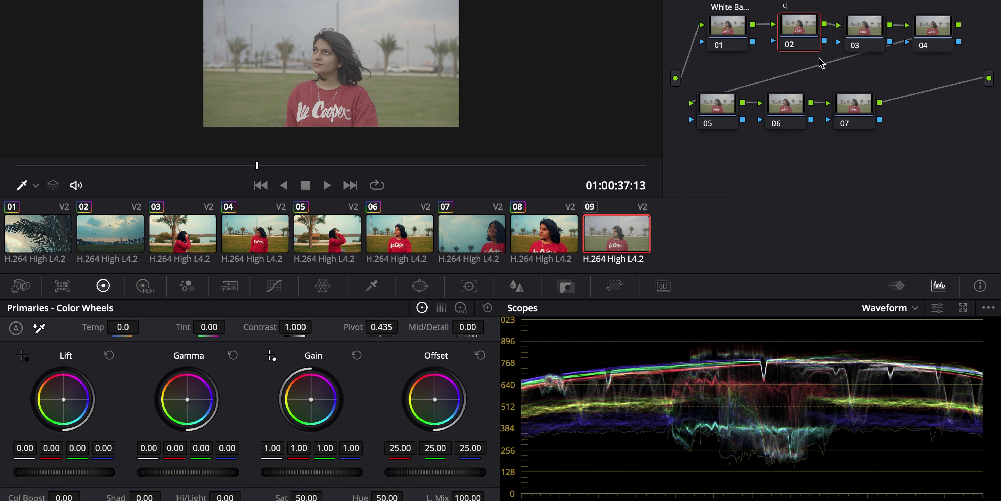
{"action": "type", "text": "Color Wheels"}
{"action": "left_click", "coordinate": [863, 31]}
{"action": "right_click", "coordinate": [863, 31]}
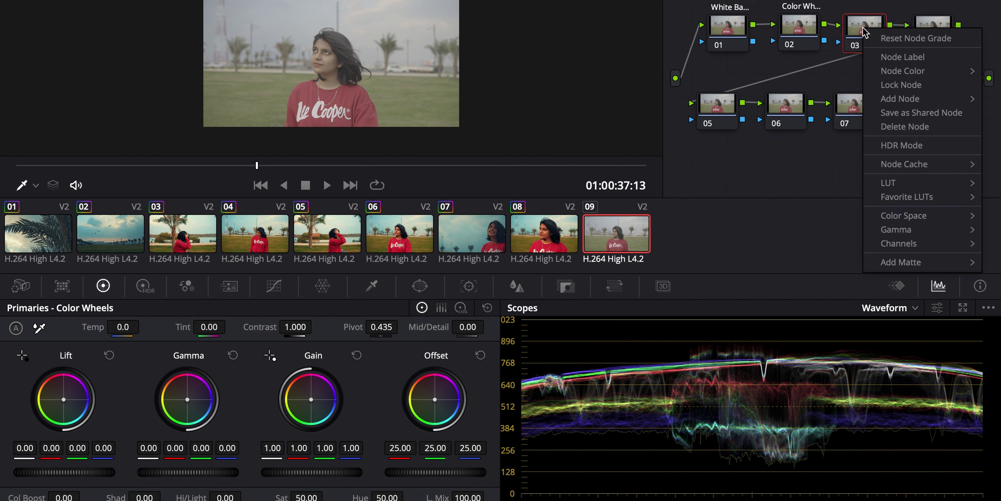
{"action": "left_click", "coordinate": [887, 62]}
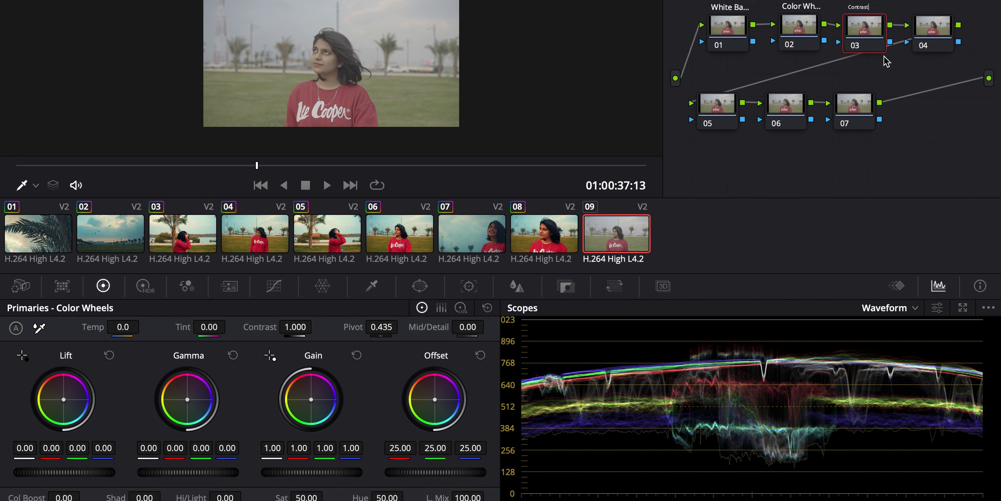
- Label node 04 'SLog2 to Rec709' and node 05 'Look'
{"action": "left_click", "coordinate": [935, 35]}
{"action": "right_click", "coordinate": [934, 35]}
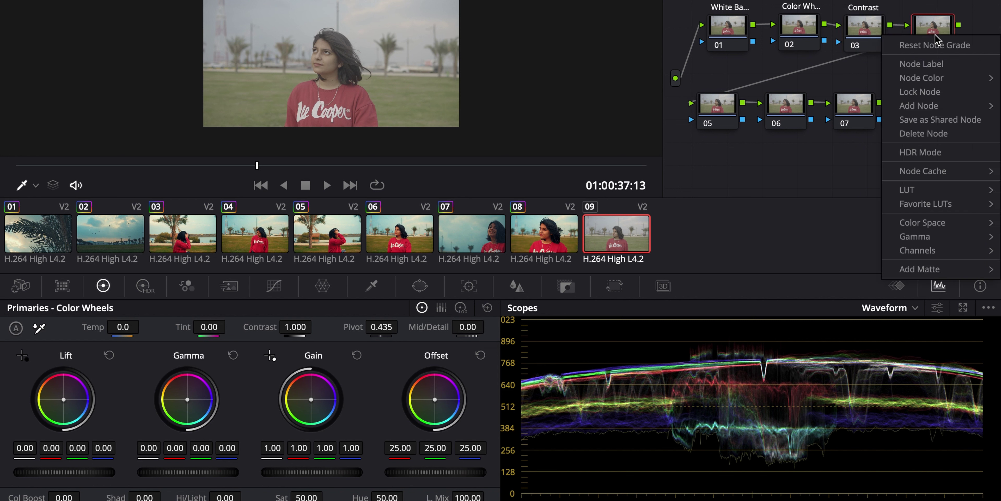
{"action": "left_click", "coordinate": [939, 64]}
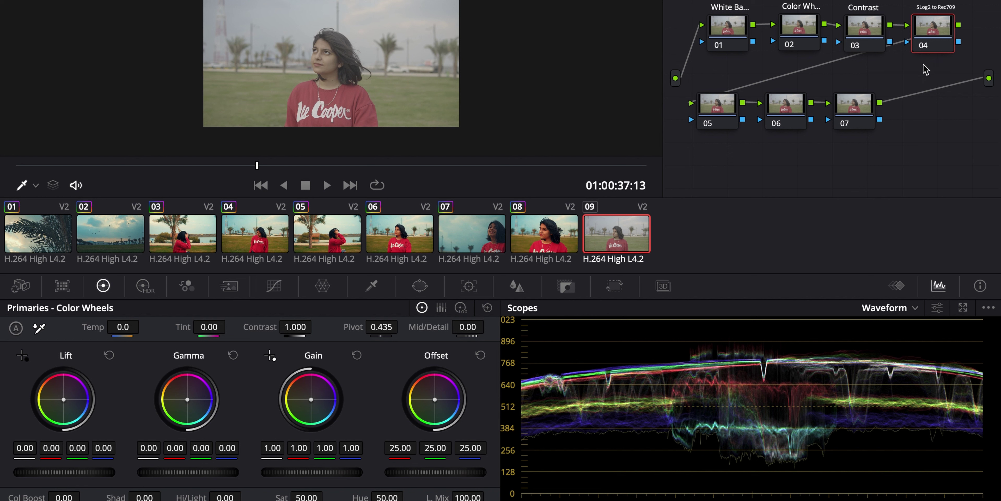
{"action": "right_click", "coordinate": [710, 112]}
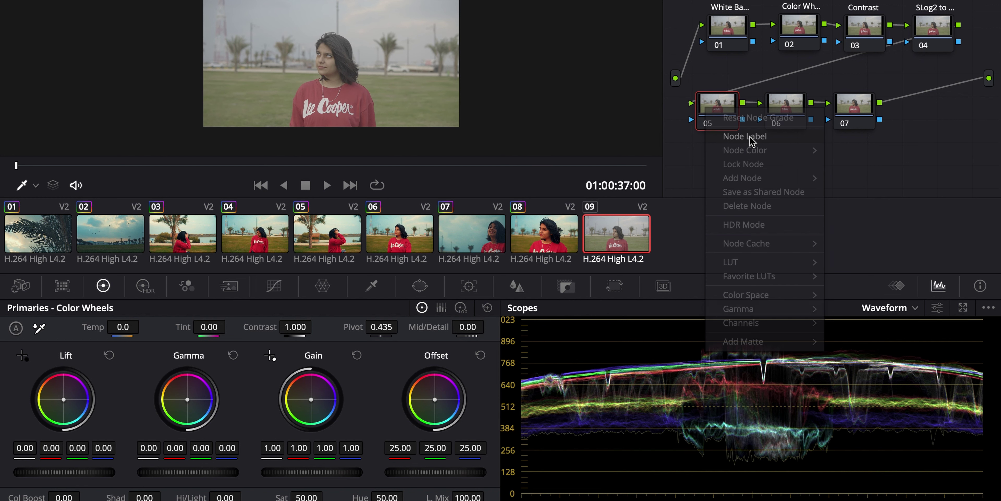
{"action": "left_click", "coordinate": [752, 142]}
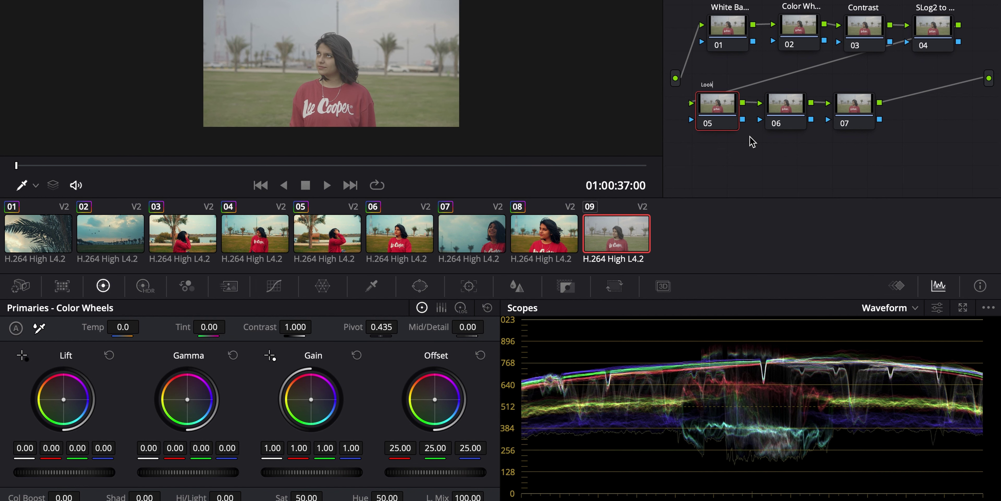
- Label node 06 'Global' and node 07 'Sharpening'
{"action": "left_click", "coordinate": [790, 110]}
{"action": "right_click", "coordinate": [790, 110]}
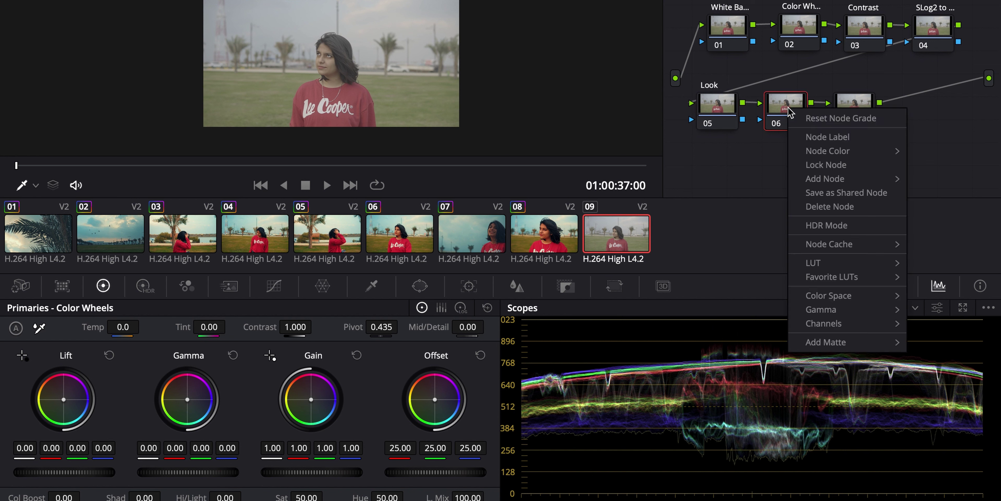
{"action": "left_click", "coordinate": [819, 136]}
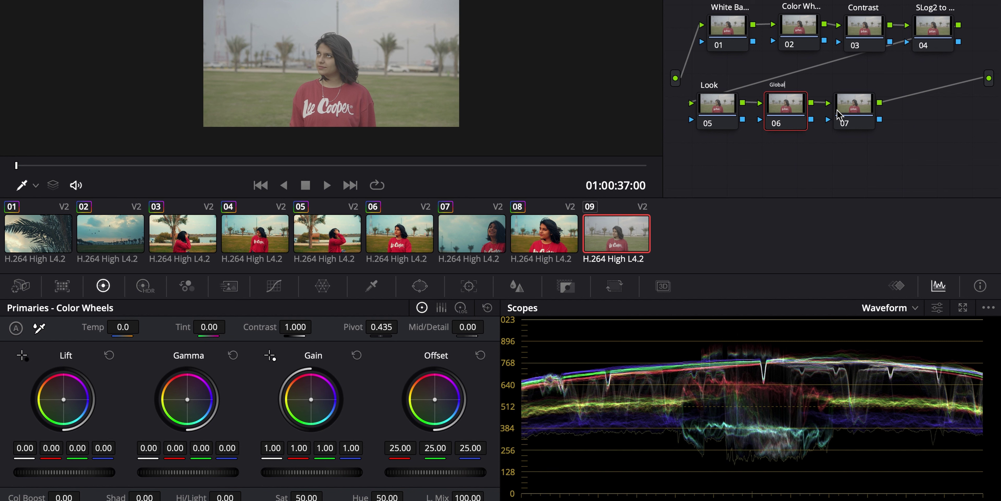
{"action": "left_click", "coordinate": [858, 118]}
{"action": "right_click", "coordinate": [860, 120]}
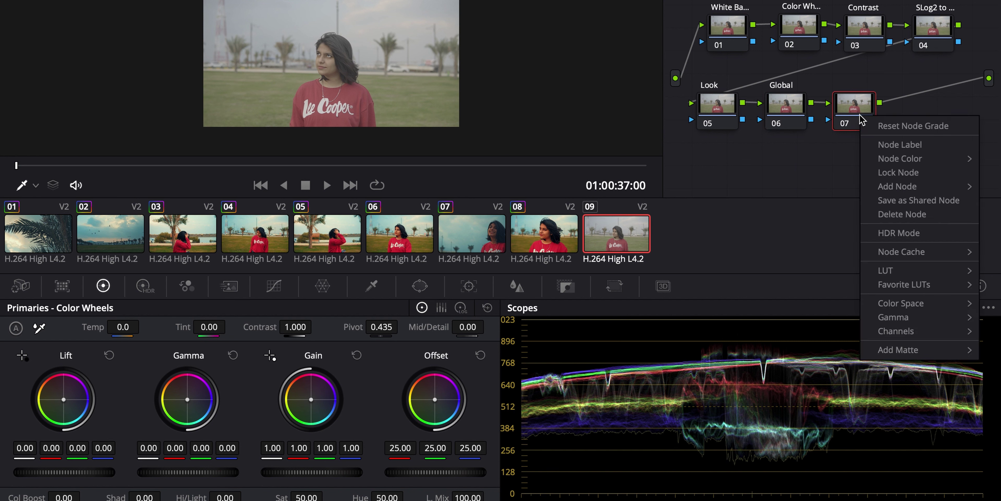
{"action": "left_click", "coordinate": [886, 145]}
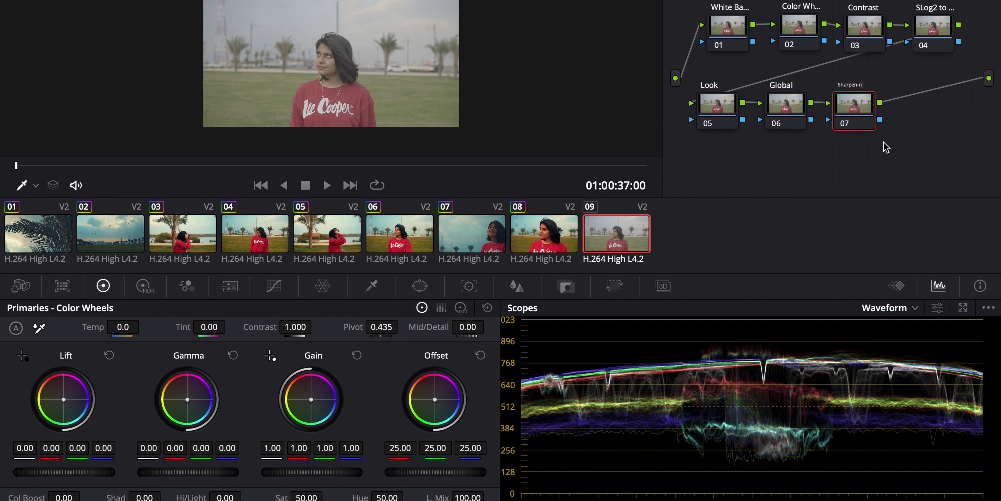
{"action": "key", "text": "Return"}
{"action": "left_click", "coordinate": [738, 35]}
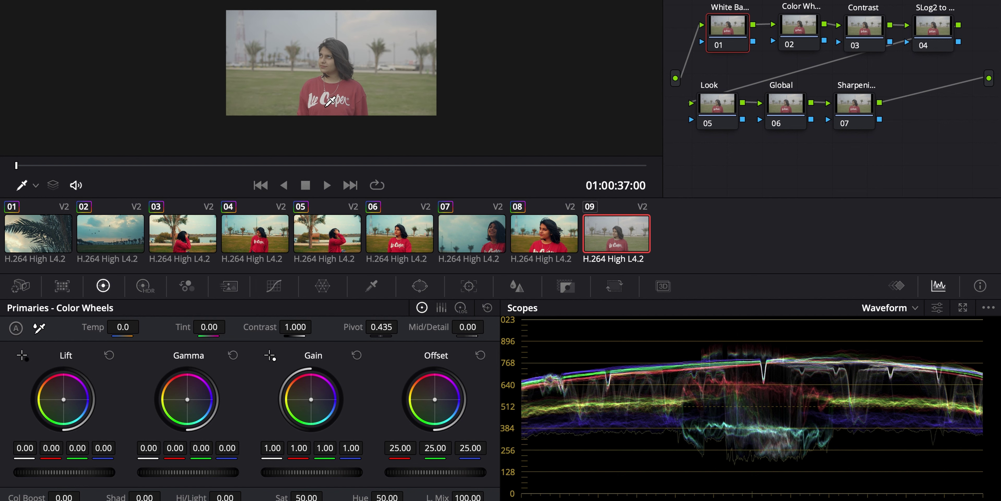
- White-balance node 01 from a neutral spot in the viewer, giving Temp -61.0 and Tint -1.92
{"action": "scroll", "coordinate": [334, 97], "scroll_direction": "up", "scroll_amount": 2}
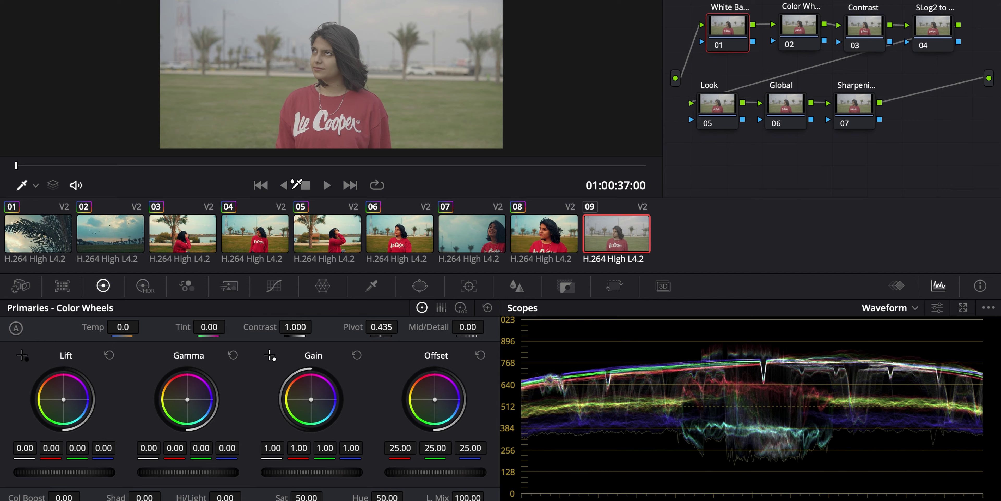
{"action": "left_click", "coordinate": [325, 112]}
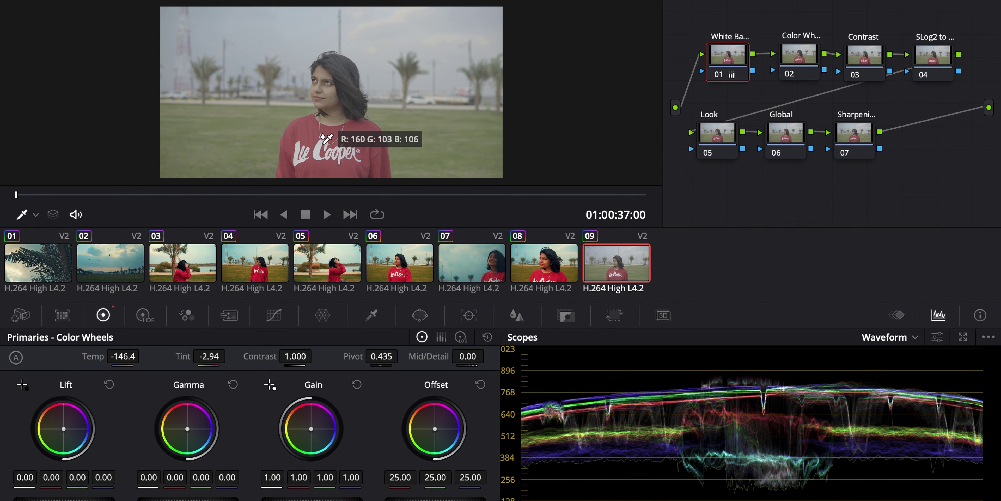
{"action": "left_click", "coordinate": [325, 137]}
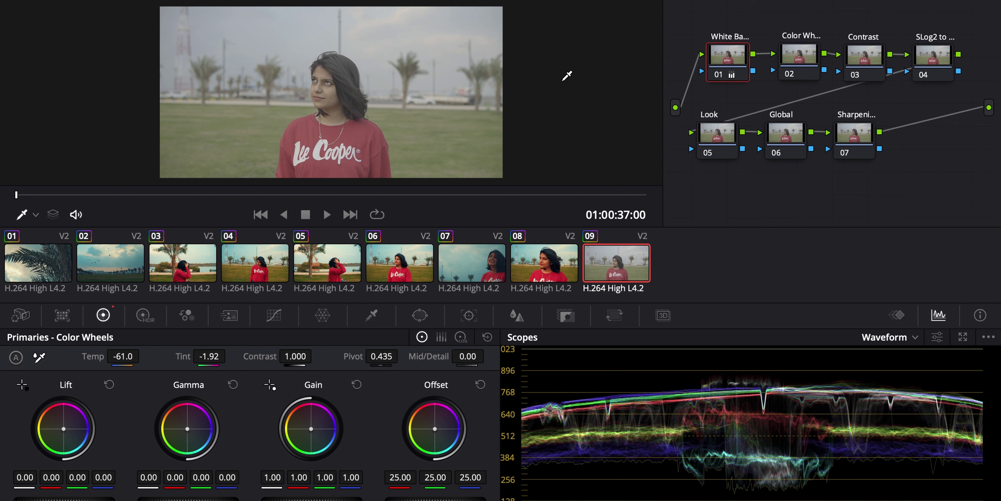
{"action": "left_click", "coordinate": [798, 62]}
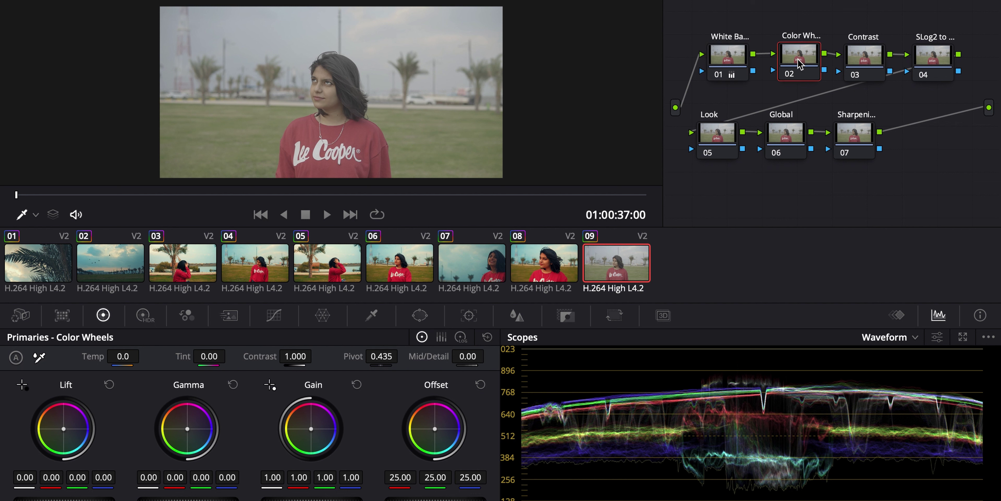
- Apply the GC_Slog2_to_Rec709 LUT from the Peter McKinnon folder to node 04
{"action": "left_click", "coordinate": [937, 63]}
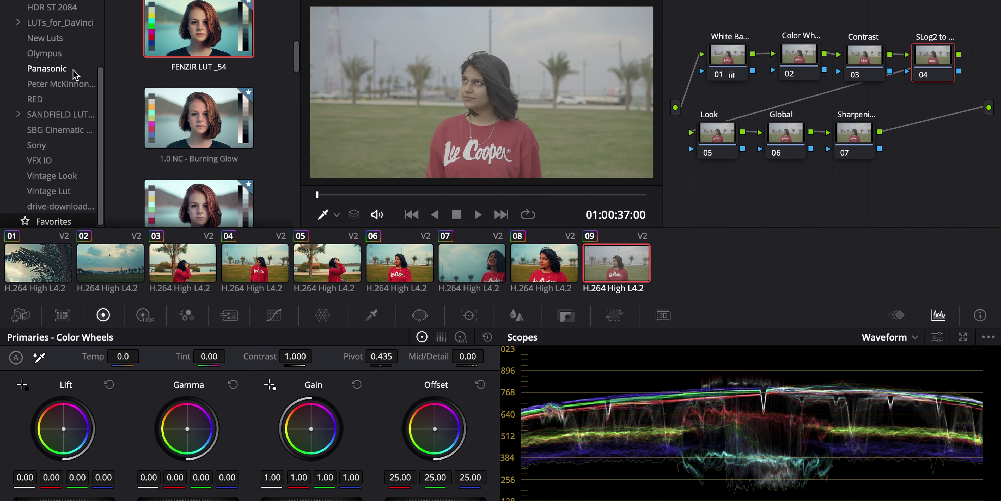
{"action": "left_click", "coordinate": [60, 84]}
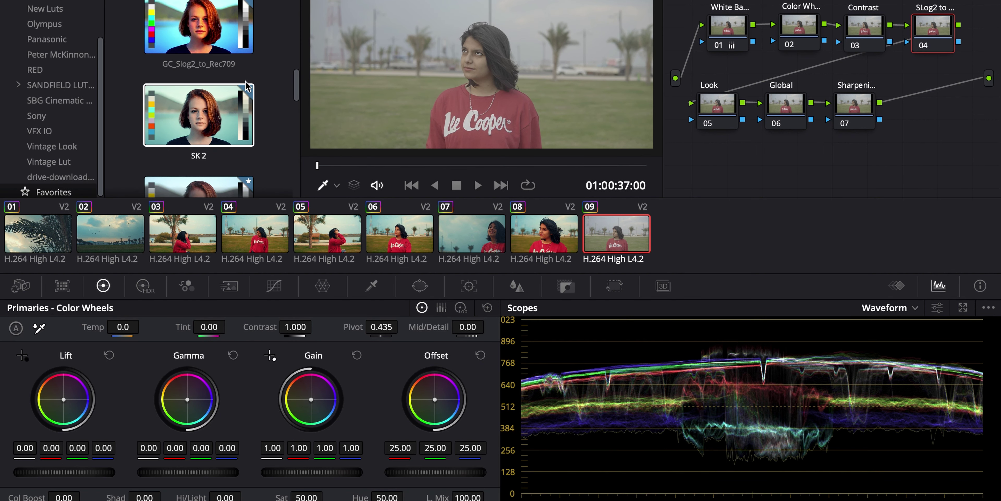
{"action": "double_click", "coordinate": [212, 39]}
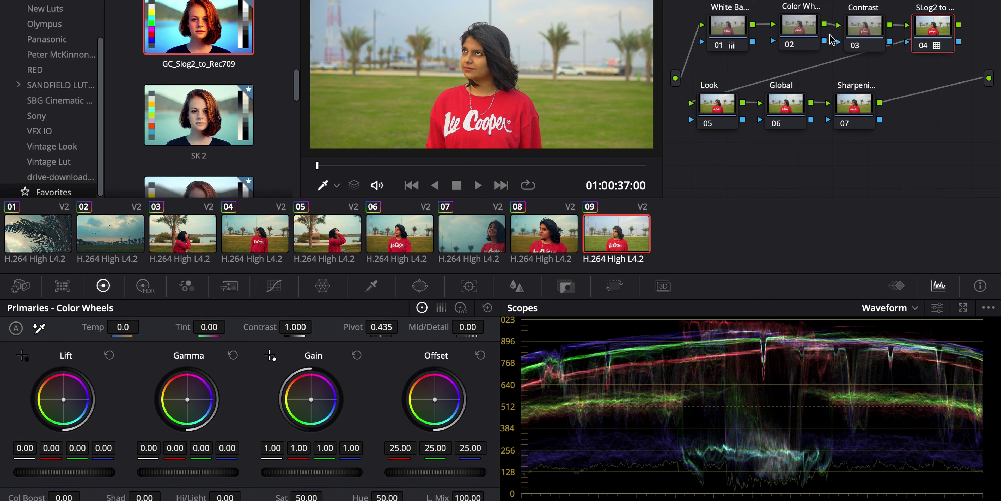
{"action": "left_click", "coordinate": [799, 35]}
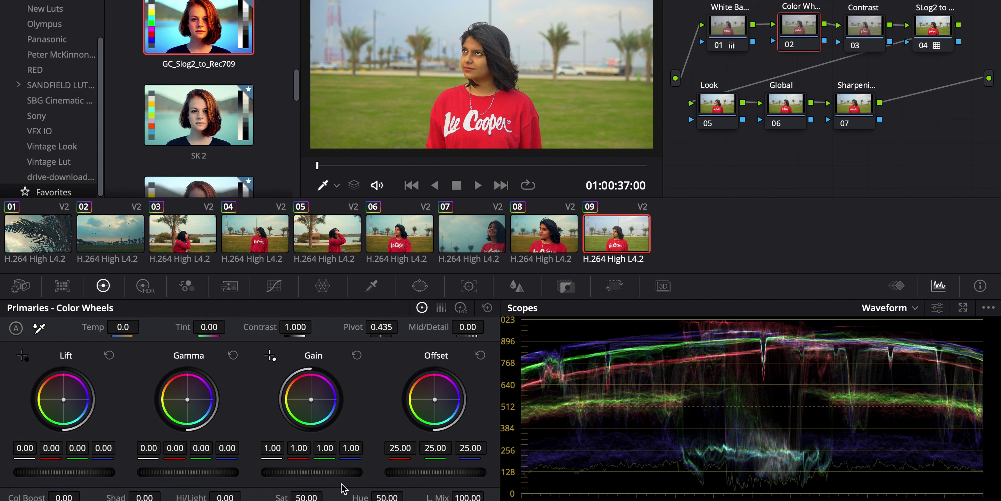
- On the Color Wheels node, lower Gain to 0.91 and Lift to -0.02
{"action": "left_click_drag", "start_coordinate": [311, 471], "coordinate": [287, 472]}
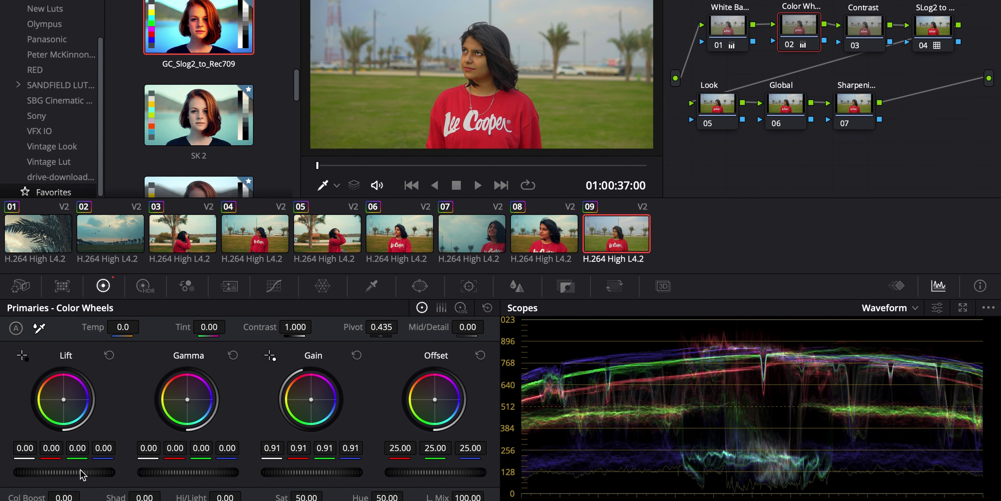
{"action": "mouse_move", "coordinate": [64, 472]}
{"action": "left_mouse_down"}
{"action": "mouse_move", "coordinate": [55, 471]}
{"action": "mouse_move", "coordinate": [64, 472]}
{"action": "left_mouse_up"}
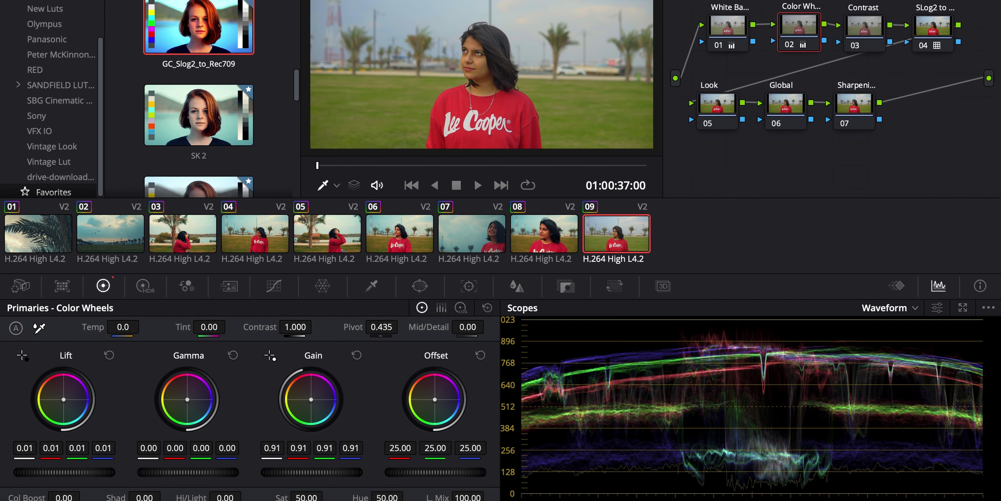
{"action": "left_click_drag", "start_coordinate": [64, 472], "coordinate": [53, 471]}
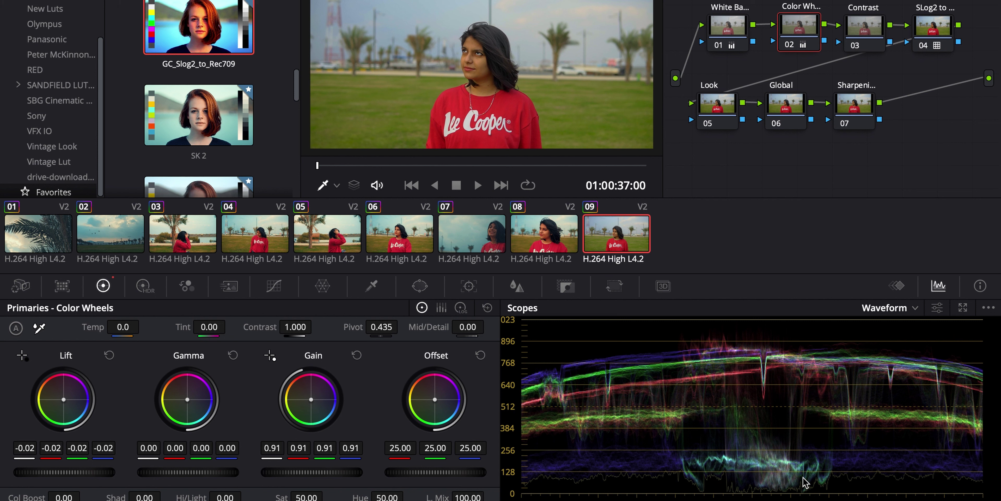
{"action": "left_click", "coordinate": [867, 31]}
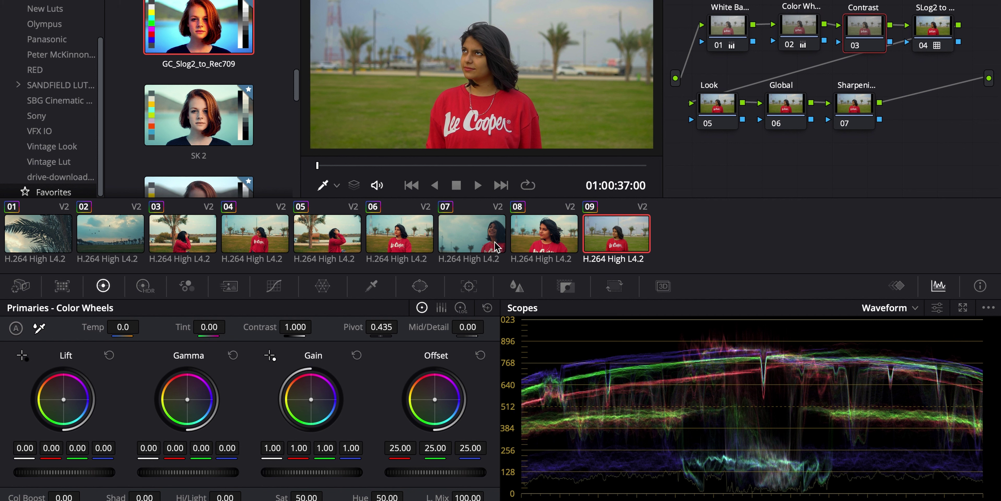
- On the Contrast node, add a low point to an editable-spline custom curve and pull the shadows down
{"action": "left_click", "coordinate": [273, 286]}
{"action": "left_click", "coordinate": [293, 307]}
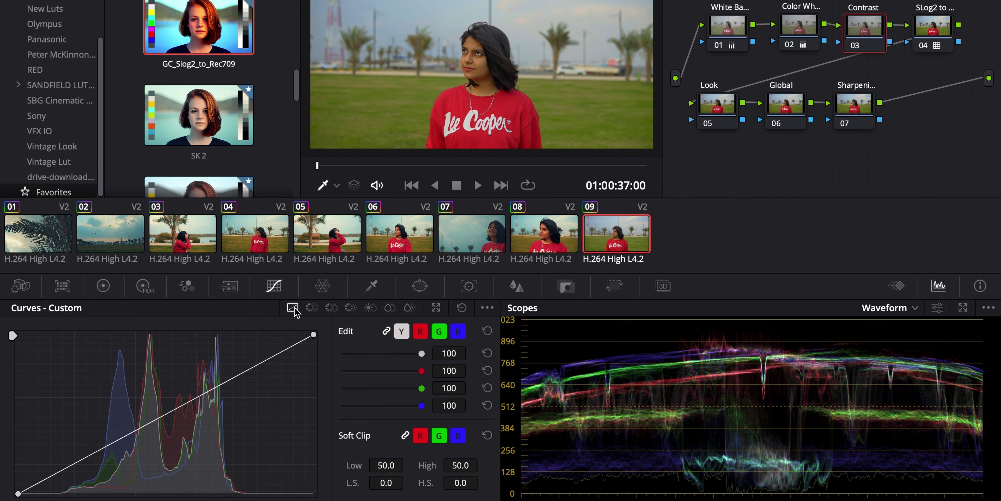
{"action": "left_click", "coordinate": [487, 308]}
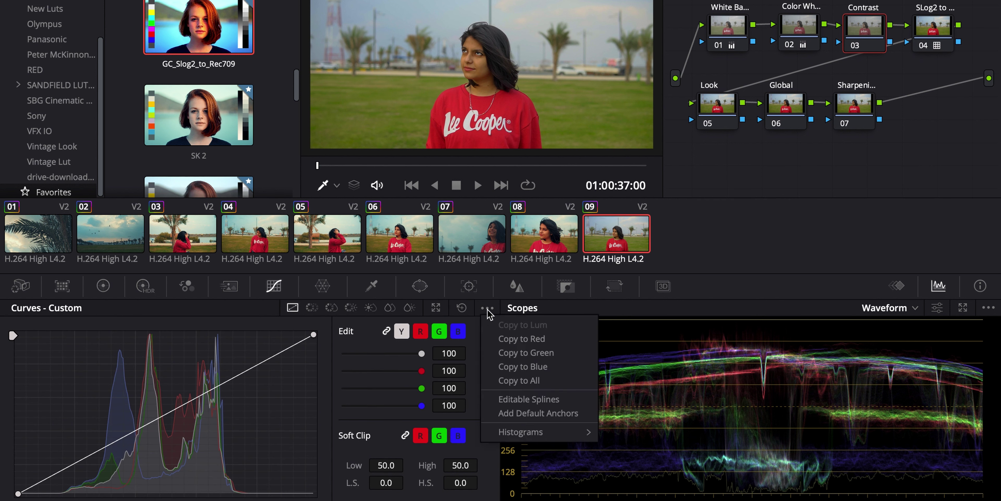
{"action": "left_click", "coordinate": [532, 400]}
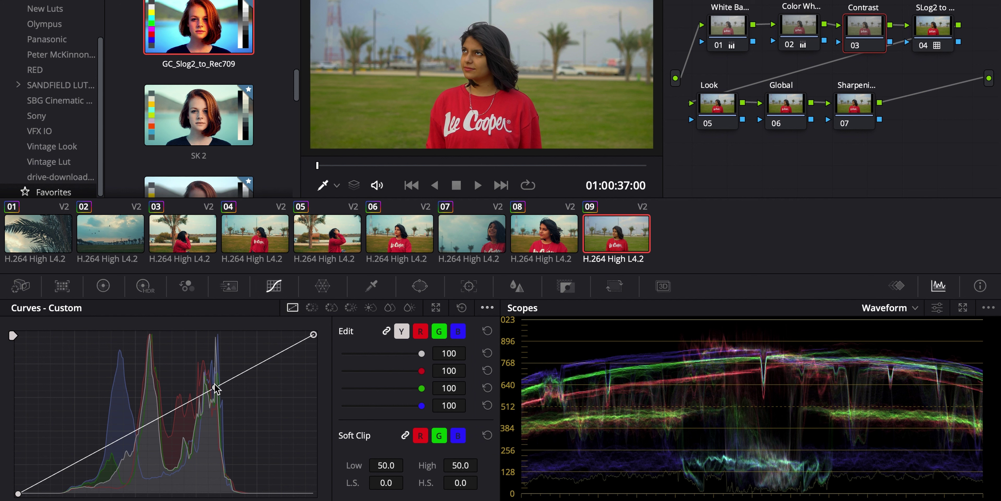
{"action": "left_click_drag", "start_coordinate": [214, 390], "coordinate": [213, 374]}
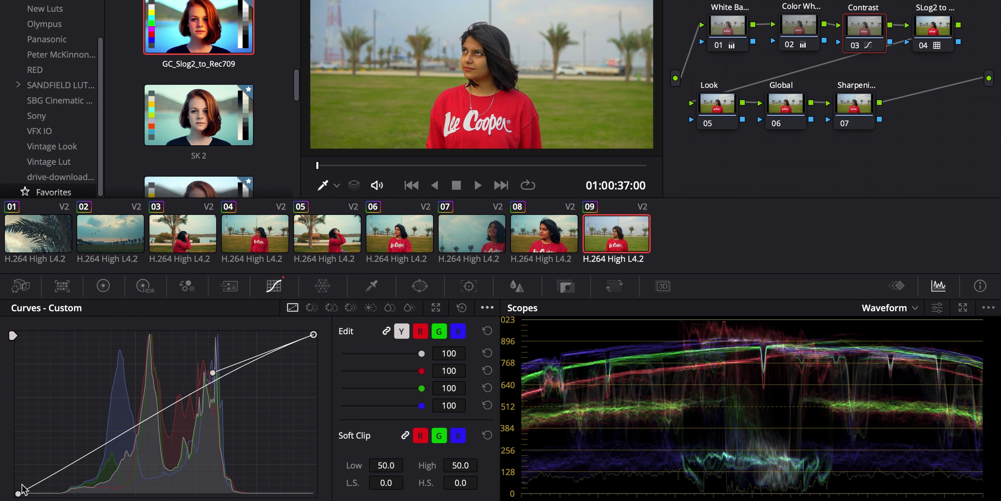
{"action": "key", "text": "ctrl+z"}
{"action": "left_click", "coordinate": [117, 440]}
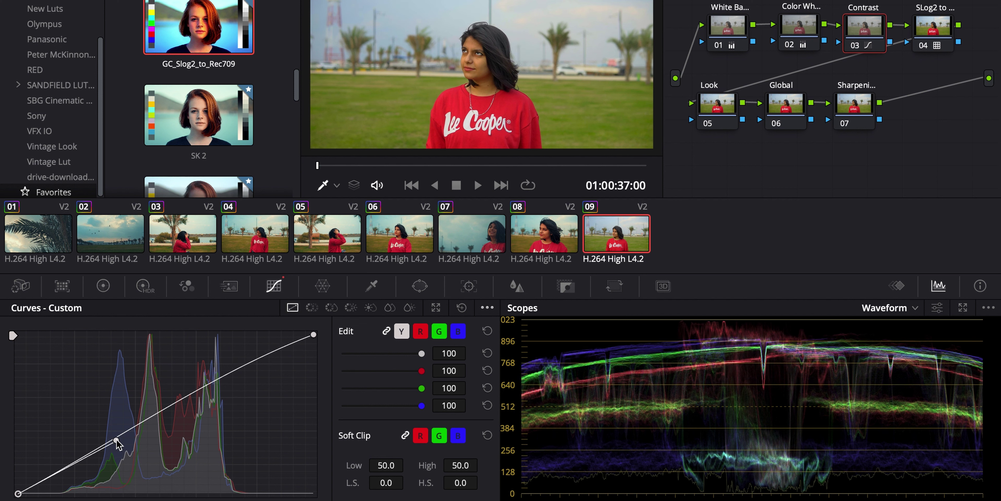
{"action": "left_click_drag", "start_coordinate": [116, 439], "coordinate": [127, 451]}
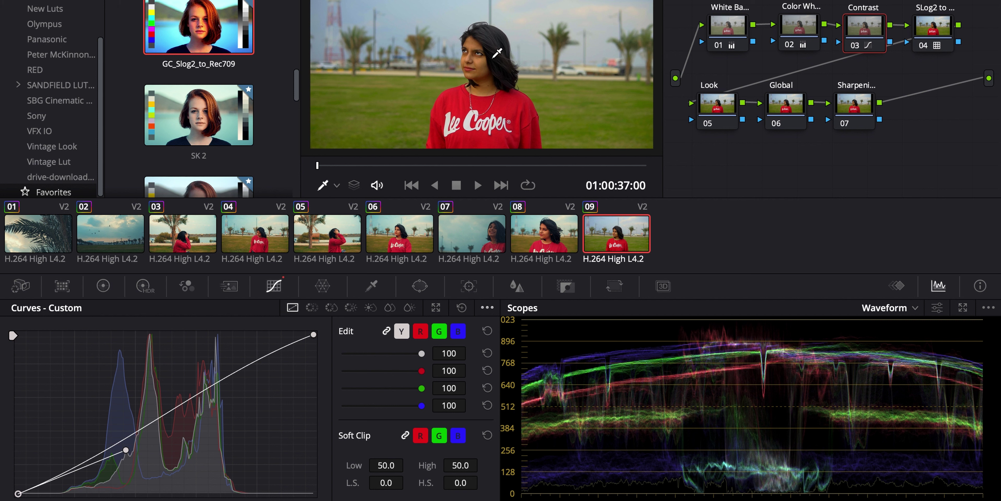
- Apply the FENZIR LUT _54 to the Look node 05
{"action": "left_click", "coordinate": [721, 113]}
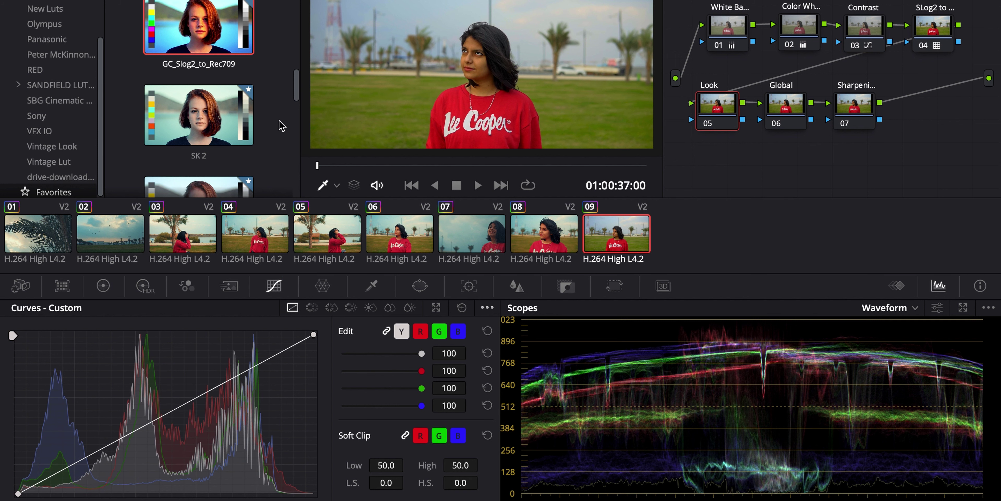
{"action": "scroll", "coordinate": [284, 124], "scroll_direction": "down", "scroll_amount": 5}
{"action": "scroll", "coordinate": [285, 124], "scroll_direction": "down", "scroll_amount": 10}
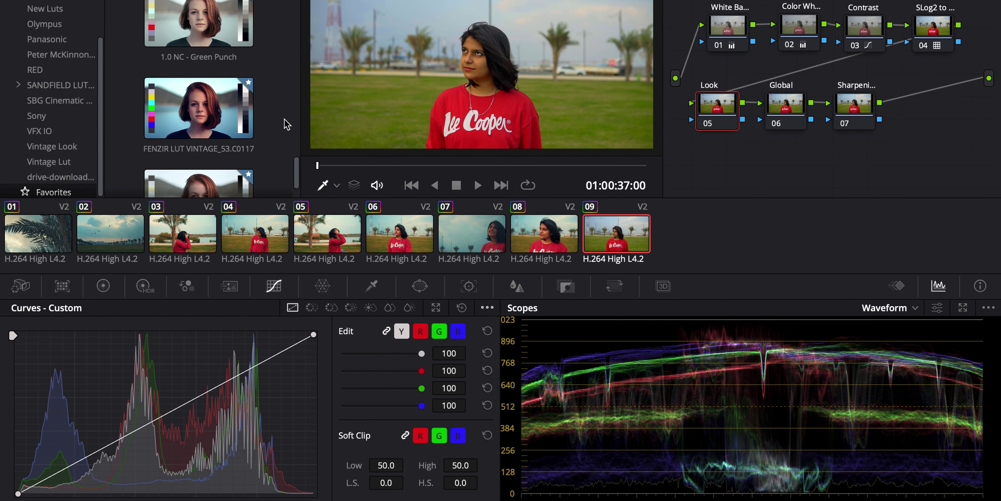
{"action": "scroll", "coordinate": [286, 125], "scroll_direction": "up", "scroll_amount": 3}
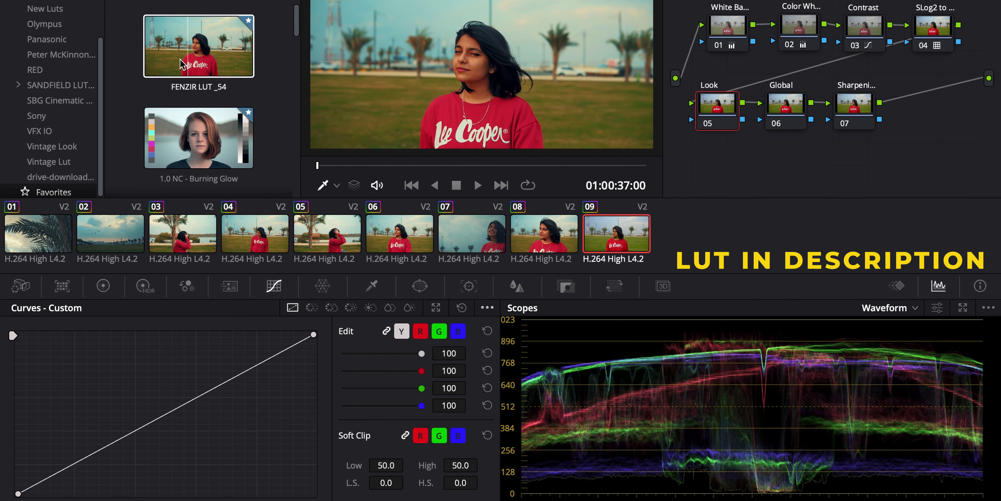
{"action": "double_click", "coordinate": [195, 65]}
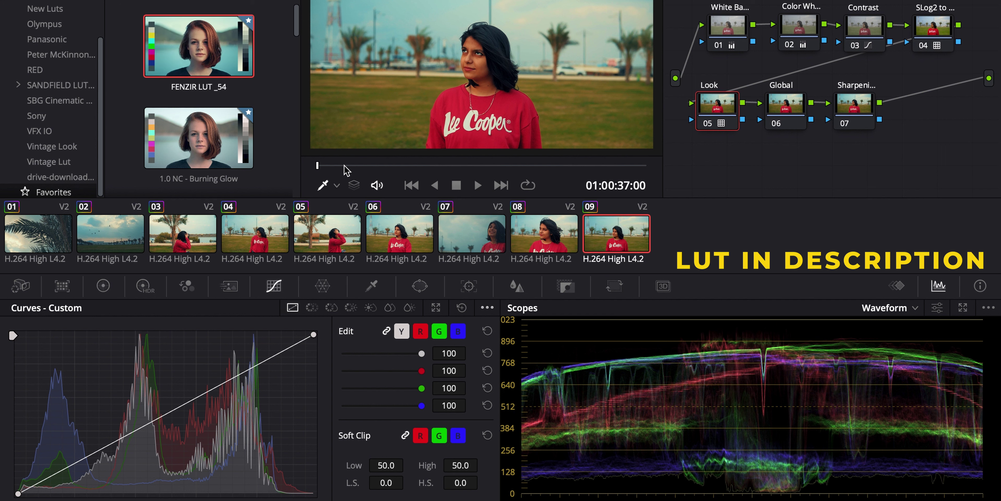
- Scrub the playhead to 01:00:37:12 and show the primary color wheels for the Global node
{"action": "left_click", "coordinate": [415, 166]}
{"action": "left_click_drag", "start_coordinate": [415, 166], "coordinate": [434, 167]}
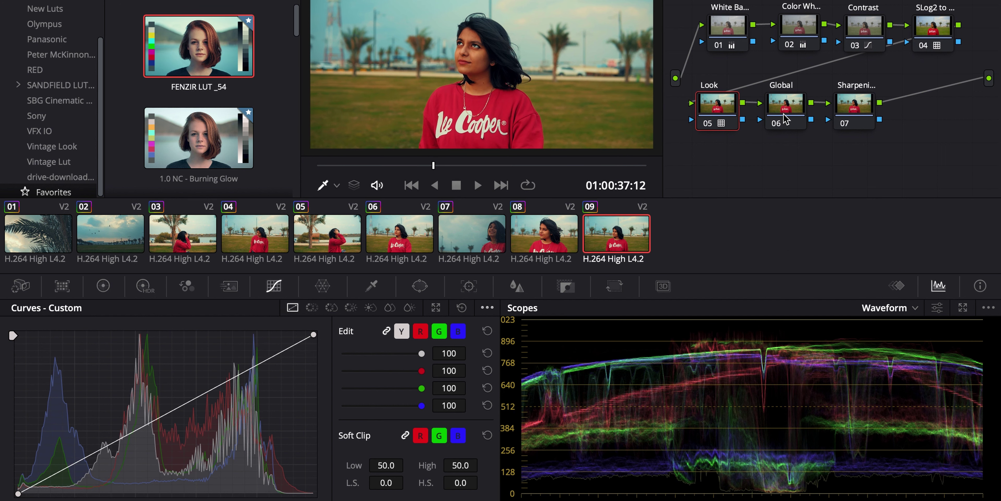
{"action": "left_click", "coordinate": [777, 124]}
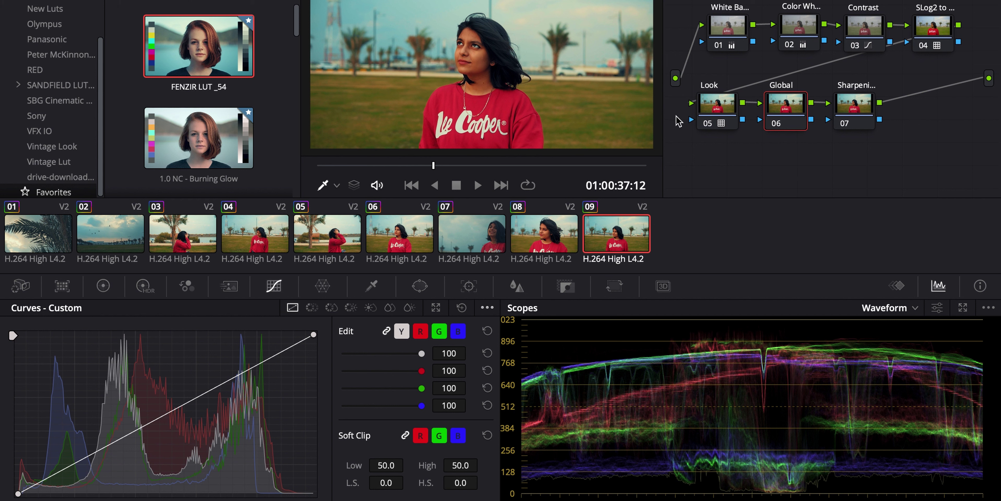
{"action": "key", "text": "alt+shift+w"}
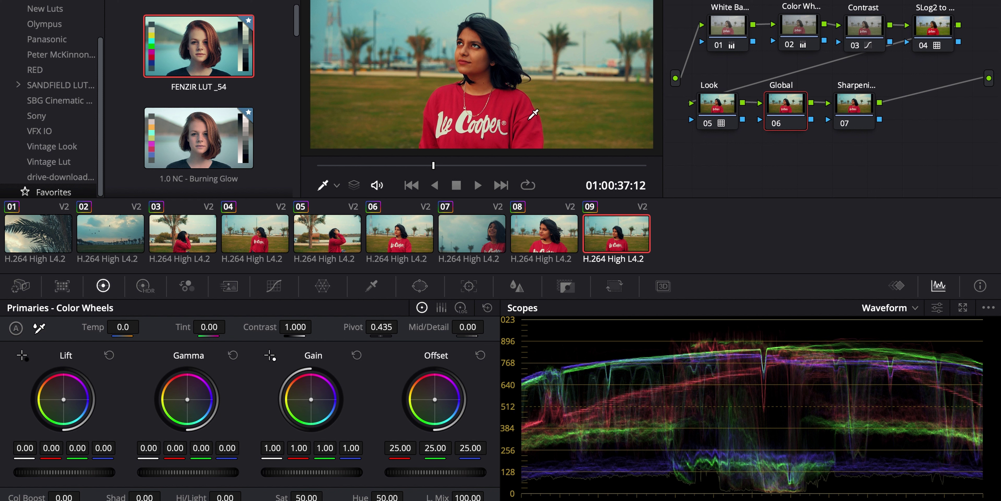
{"action": "scroll", "coordinate": [533, 113], "scroll_direction": "down", "scroll_amount": 1}
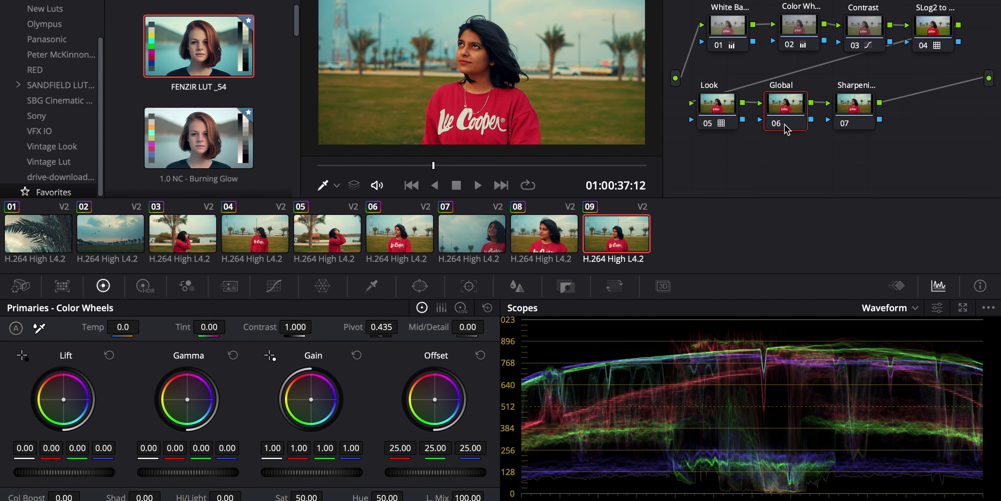
{"action": "left_click", "coordinate": [864, 117]}
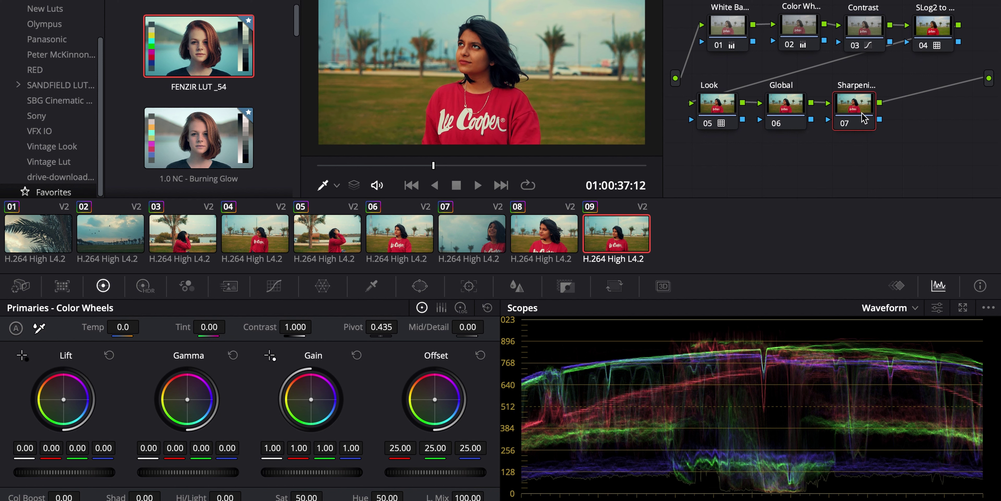
- On the Sharpening node, set Sharpen Radius 0.47, Coring Softness 19 and Level 19
{"action": "left_click", "coordinate": [524, 289]}
{"action": "left_click", "coordinate": [441, 308]}
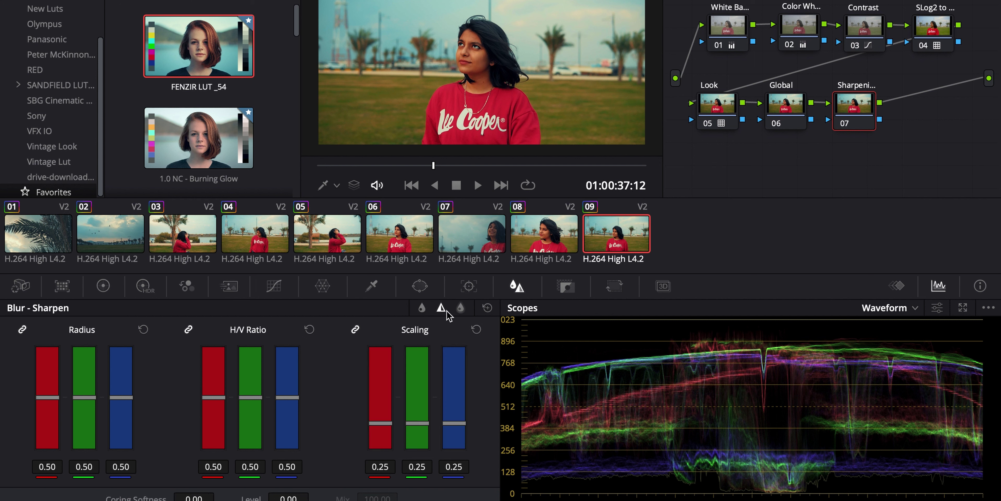
{"action": "left_click_drag", "start_coordinate": [129, 404], "coordinate": [129, 406]}
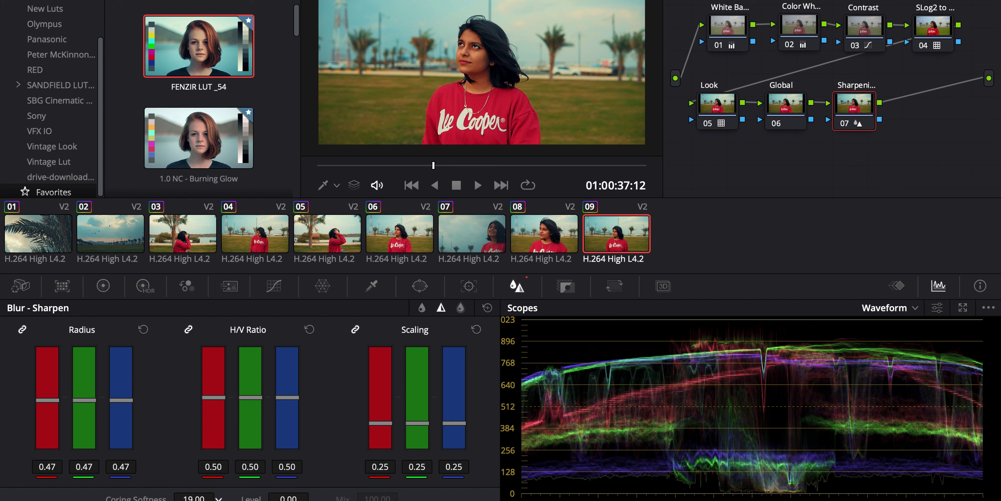
{"action": "left_click_drag", "start_coordinate": [313, 498], "coordinate": [313, 499]}
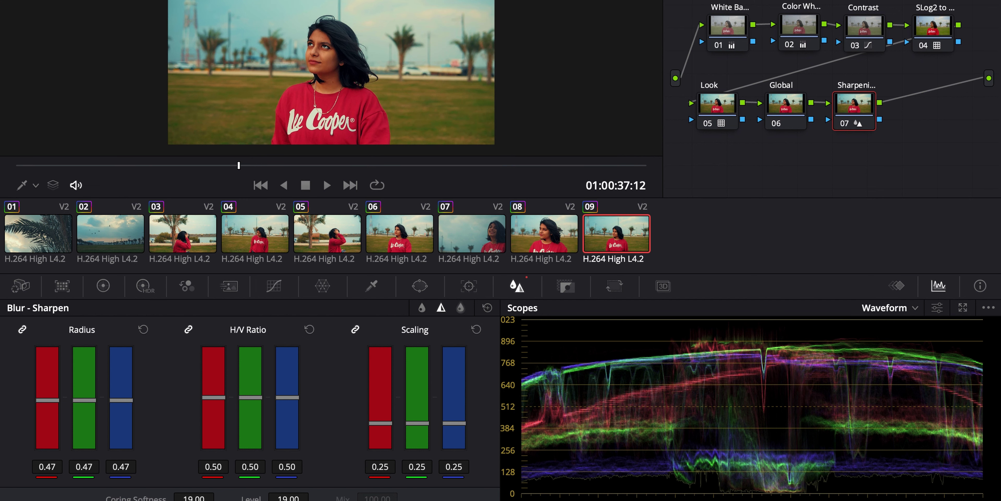
- Bypass the grade to compare, then switch off all seven nodes to see the ungraded clip
{"action": "key", "text": "shift+d"}
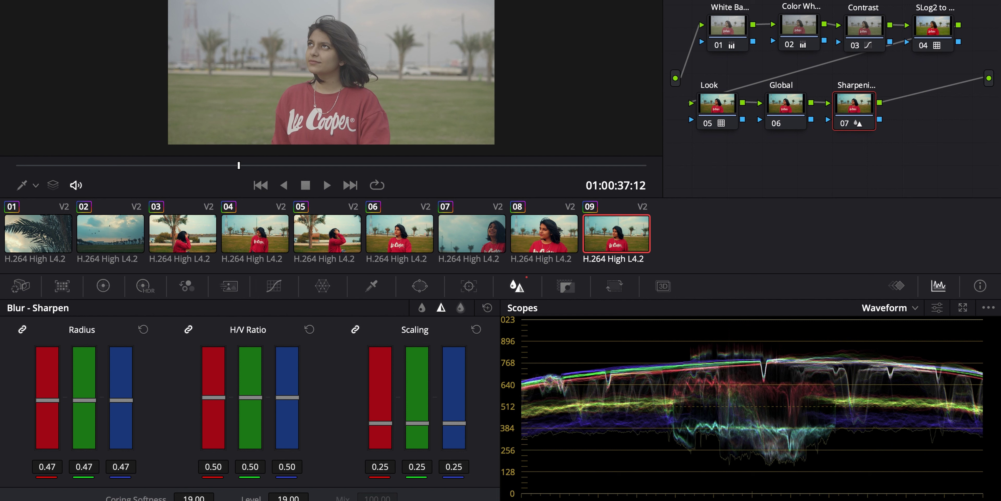
{"action": "key", "text": "shift+d"}
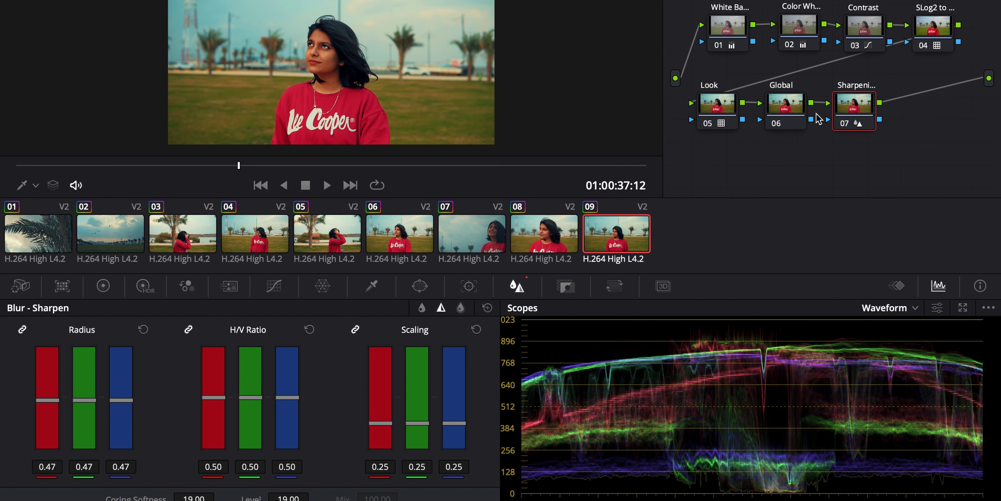
{"action": "key", "text": "ctrl+d"}
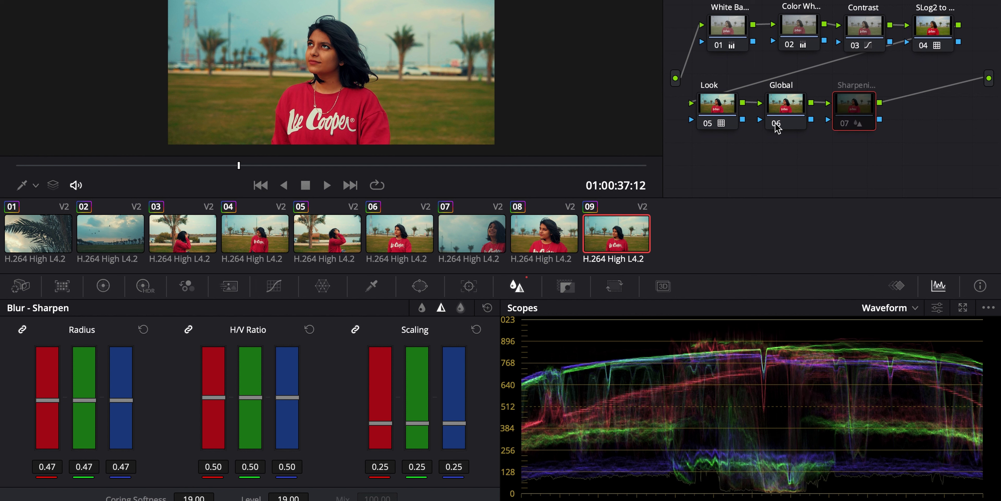
{"action": "left_click", "coordinate": [776, 125]}
{"action": "left_click", "coordinate": [707, 125]}
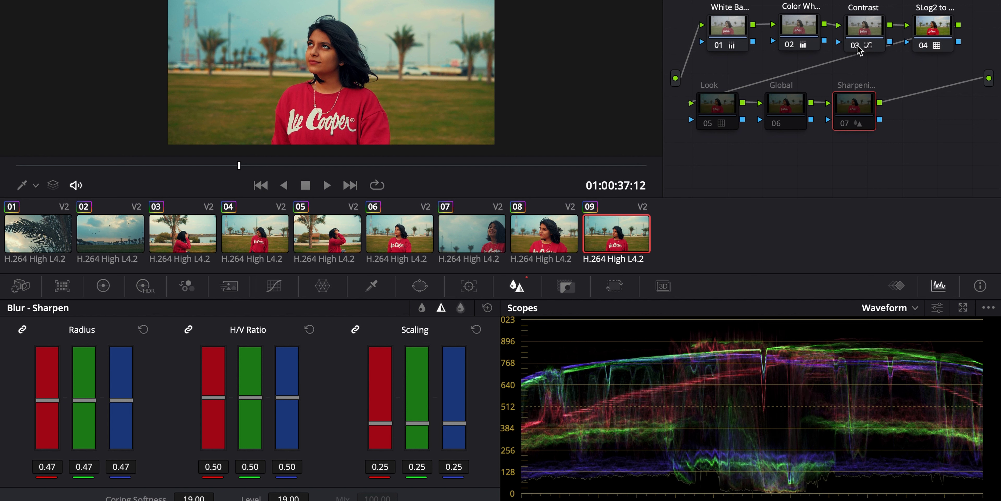
{"action": "left_click", "coordinate": [924, 46]}
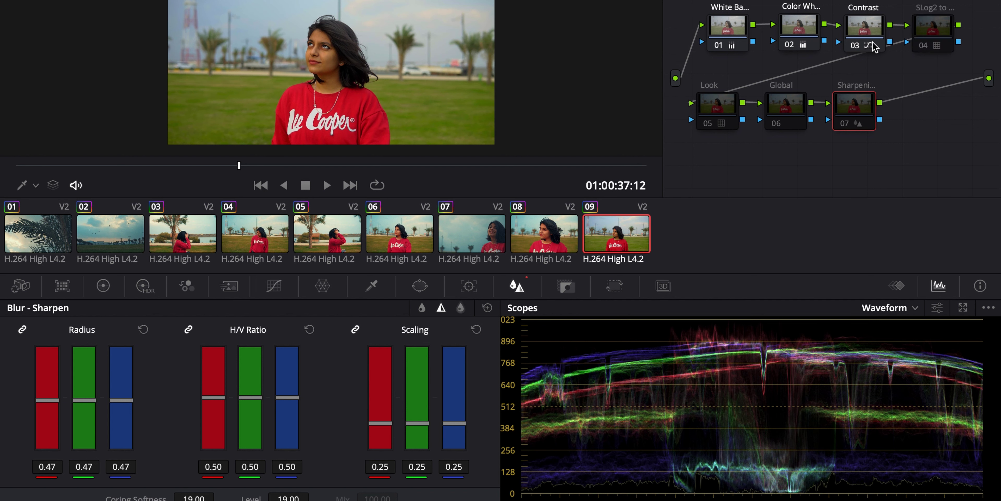
{"action": "left_click", "coordinate": [852, 46]}
{"action": "left_click", "coordinate": [789, 45]}
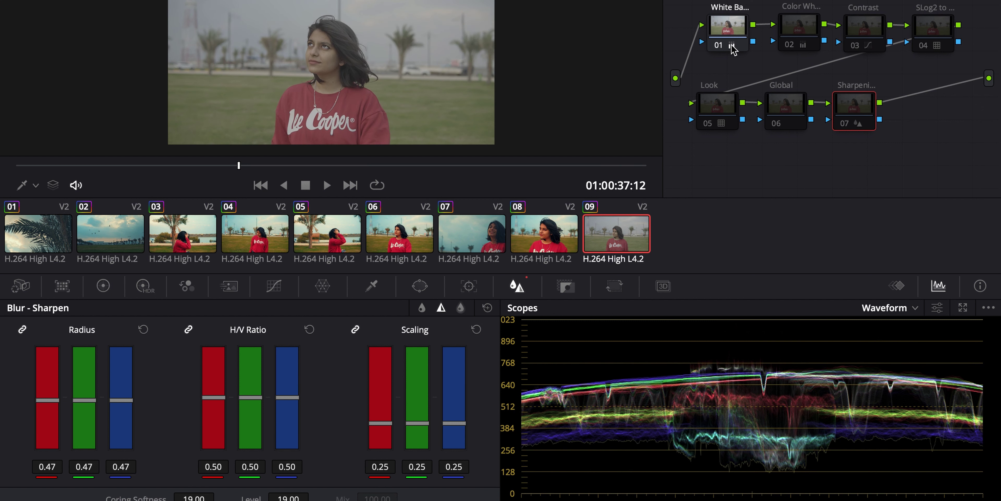
{"action": "left_click", "coordinate": [722, 47]}
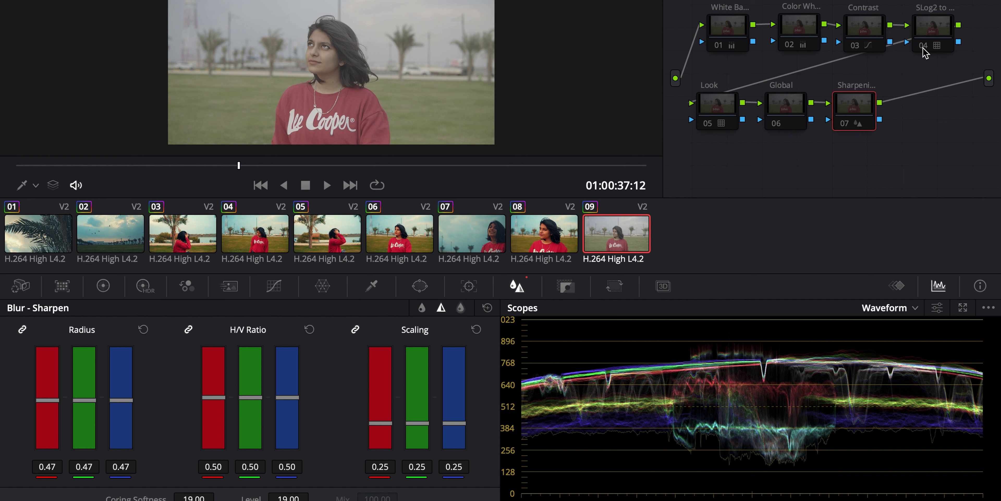
- Re-enable nodes 01, 04, 02 and 03 one at a time
{"action": "left_click", "coordinate": [718, 46]}
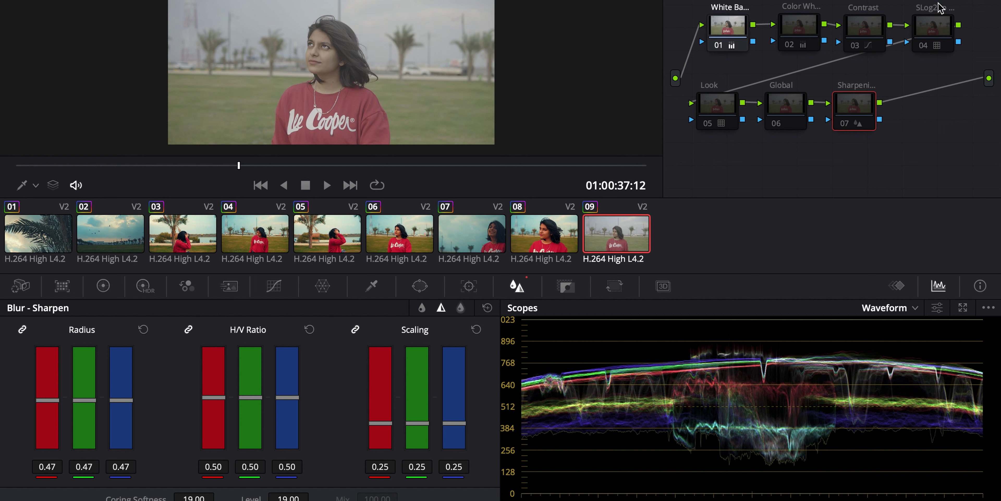
{"action": "left_click", "coordinate": [922, 48]}
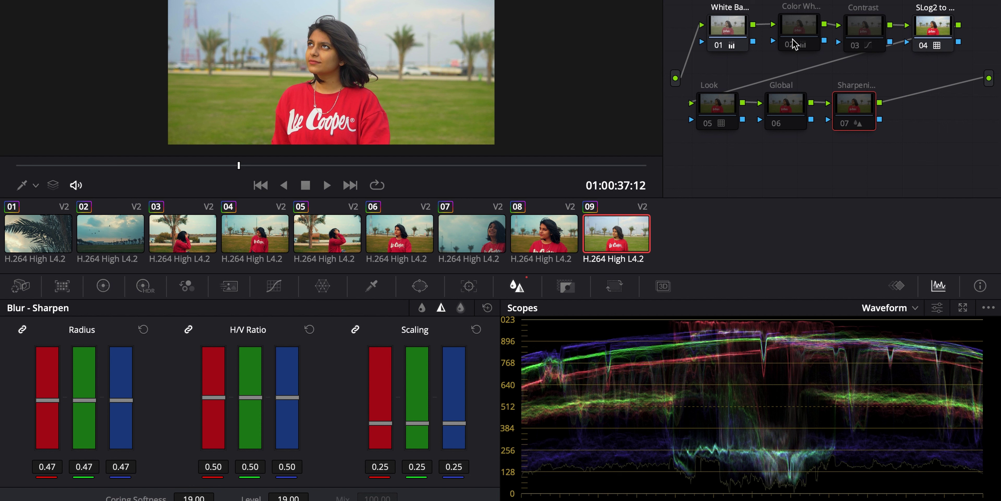
{"action": "left_click", "coordinate": [789, 45]}
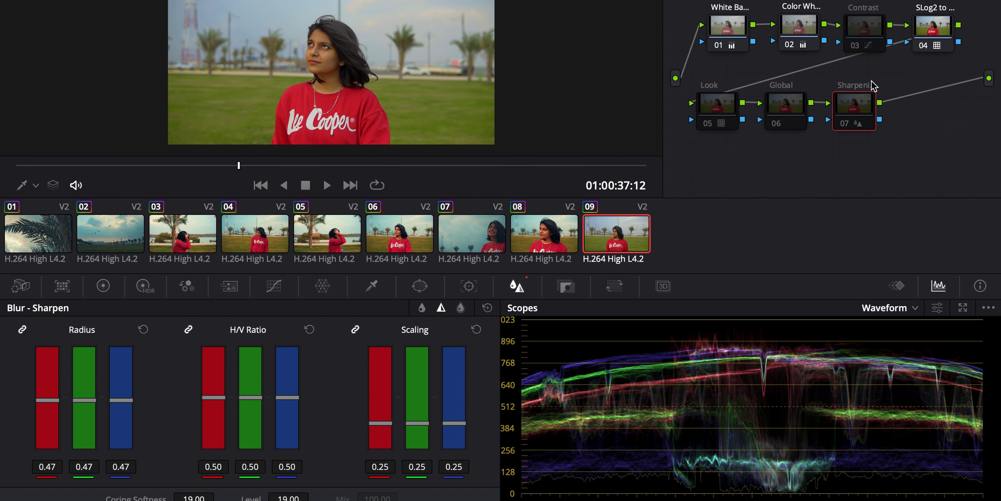
{"action": "left_click", "coordinate": [855, 46]}
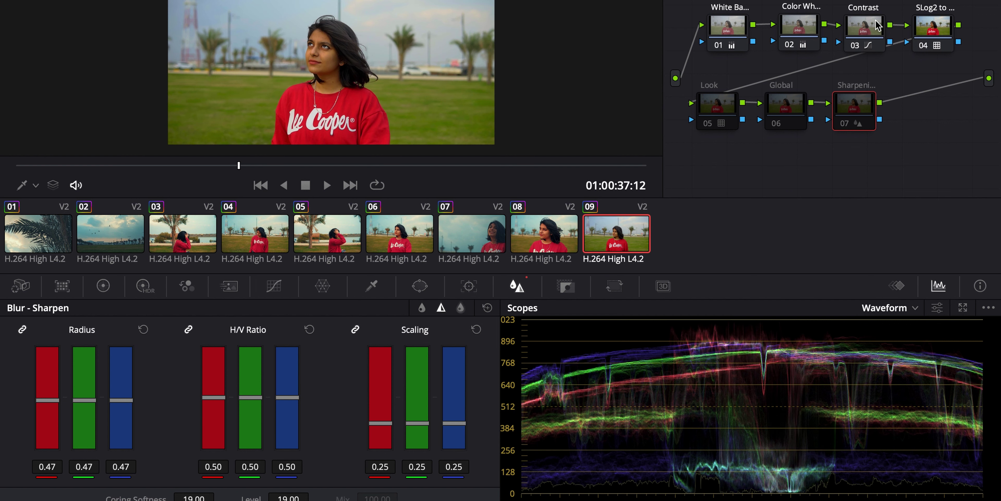
- Rename node 03 from Contrast to 'S Curve'
{"action": "right_click", "coordinate": [865, 31]}
{"action": "left_click", "coordinate": [895, 57]}
{"action": "type", "text": "s"}
{"action": "key", "text": "Return"}
- Switch the Look, Global and Sharpening nodes back on
{"action": "left_click", "coordinate": [707, 124]}
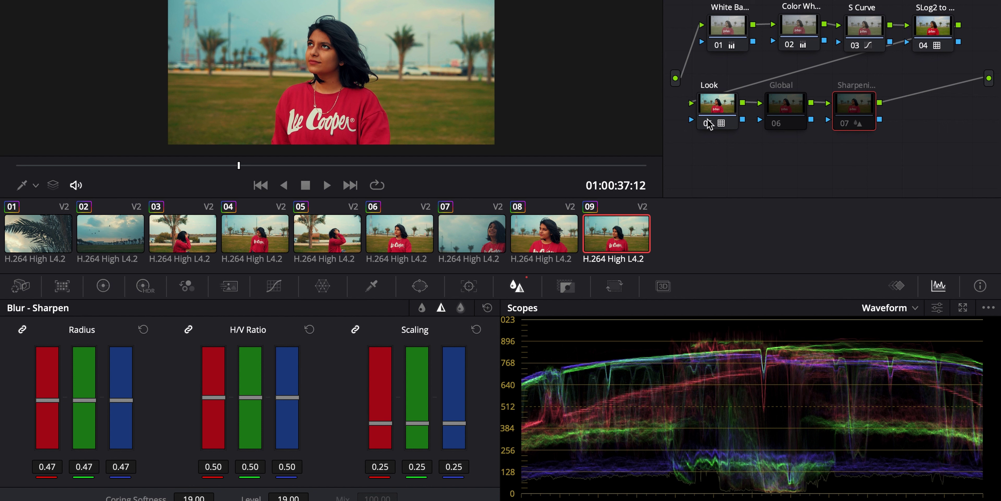
{"action": "left_click", "coordinate": [775, 123]}
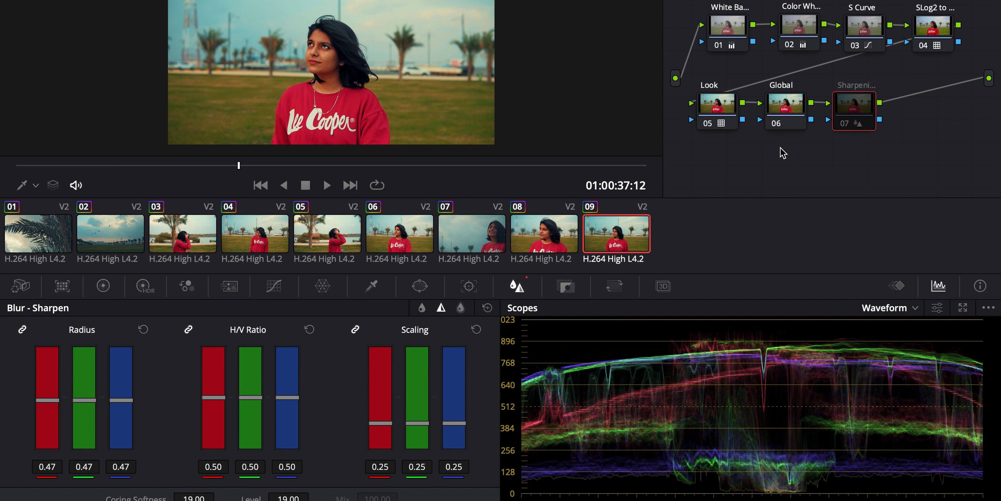
{"action": "left_click", "coordinate": [784, 116]}
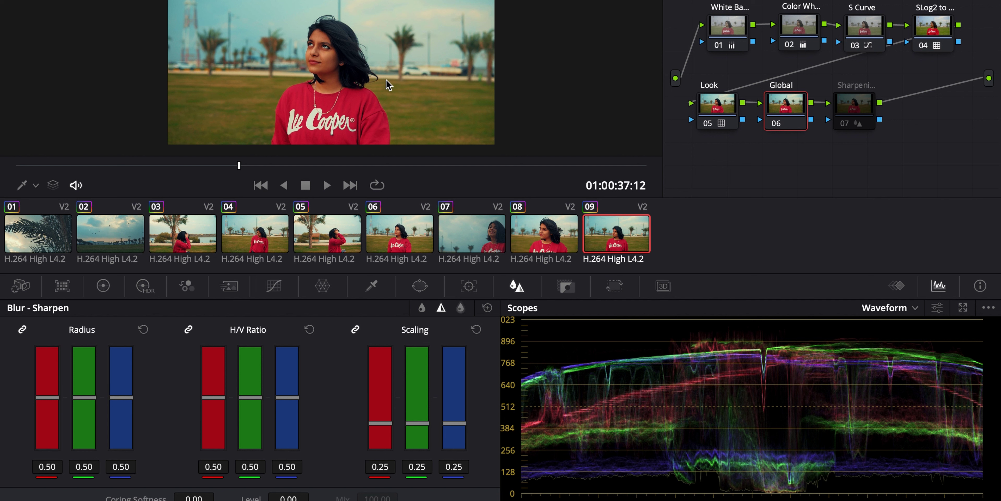
{"action": "scroll", "coordinate": [329, 81], "scroll_direction": "up", "scroll_amount": 3}
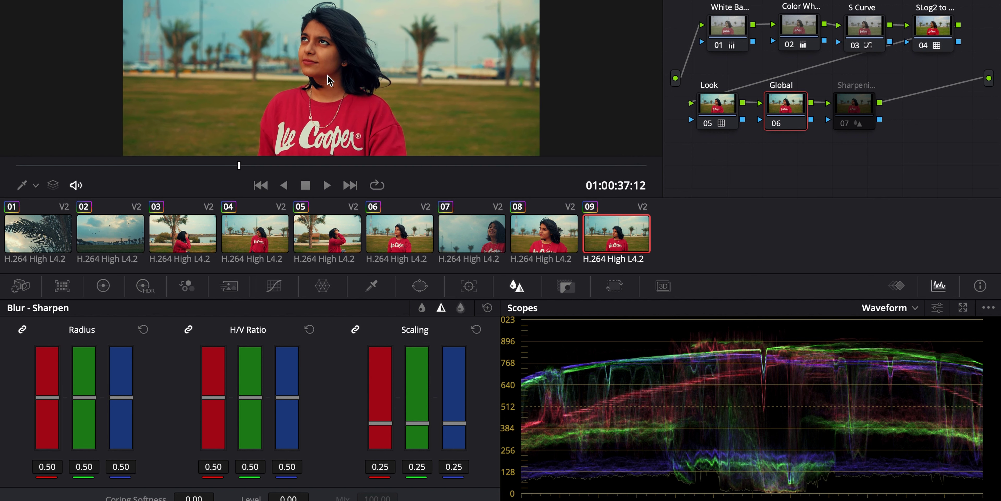
{"action": "left_click", "coordinate": [843, 125]}
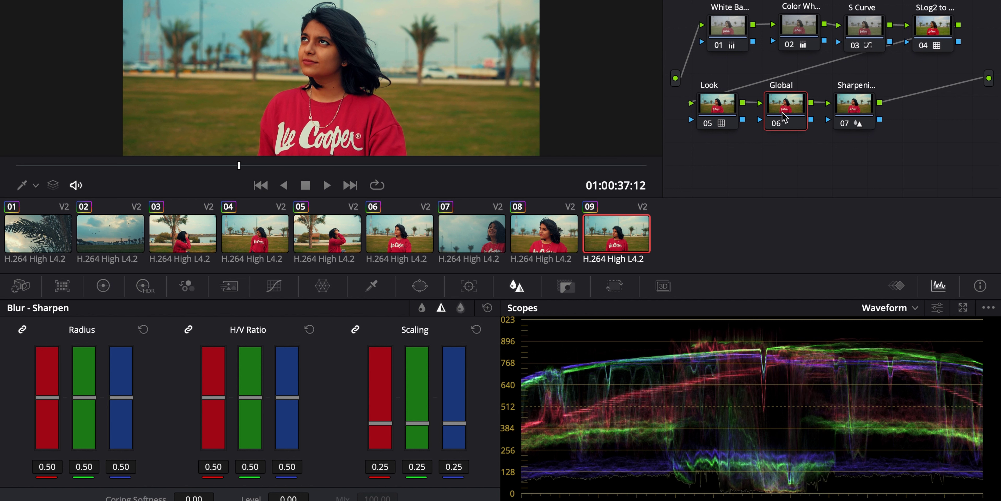
- Add a hard-edged circle window (Soft 1 at 0) around her face on Global node 06, shown in highlight mode
{"action": "left_click", "coordinate": [431, 289]}
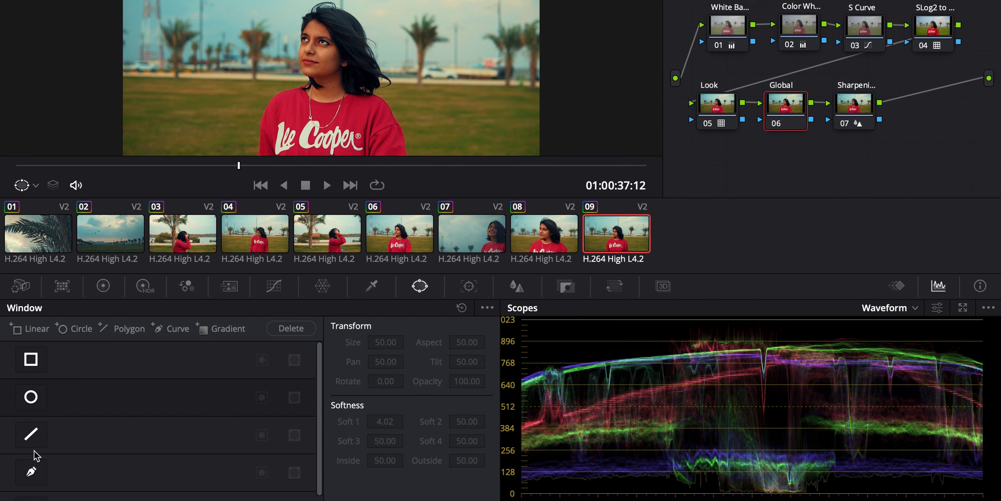
{"action": "left_click", "coordinate": [36, 401]}
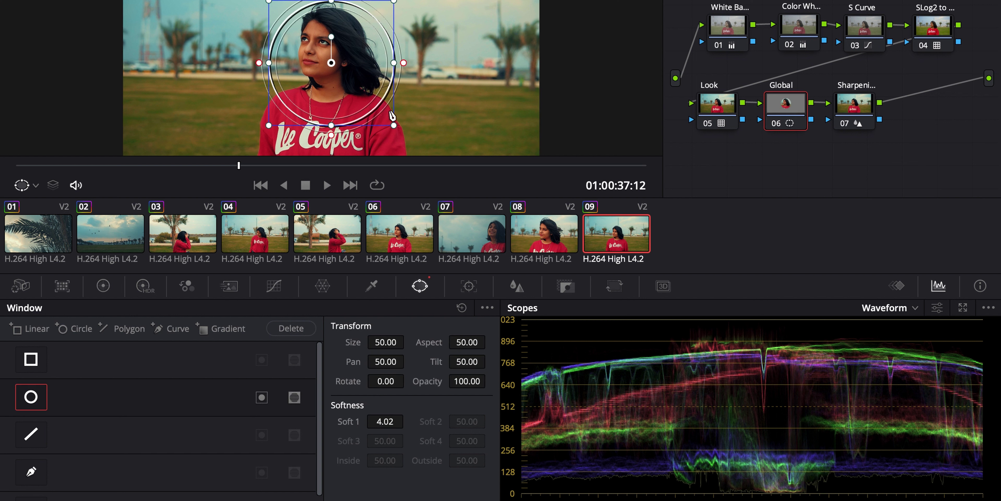
{"action": "left_click_drag", "start_coordinate": [395, 127], "coordinate": [316, 49]}
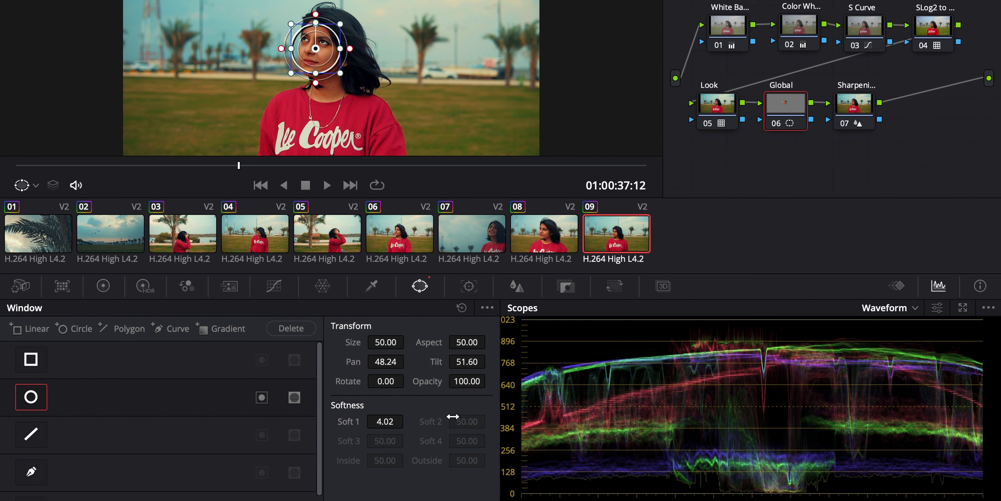
{"action": "mouse_move", "coordinate": [395, 422]}
{"action": "left_mouse_down"}
{"action": "mouse_move", "coordinate": [383, 421]}
{"action": "mouse_move", "coordinate": [408, 421]}
{"action": "left_mouse_up"}
{"action": "key", "text": "shift+h"}
- Recenter the circle on her face and show the scopes in a separate enlarged window
{"action": "left_click_drag", "start_coordinate": [315, 48], "coordinate": [319, 50]}
{"action": "right_click", "coordinate": [318, 62]}
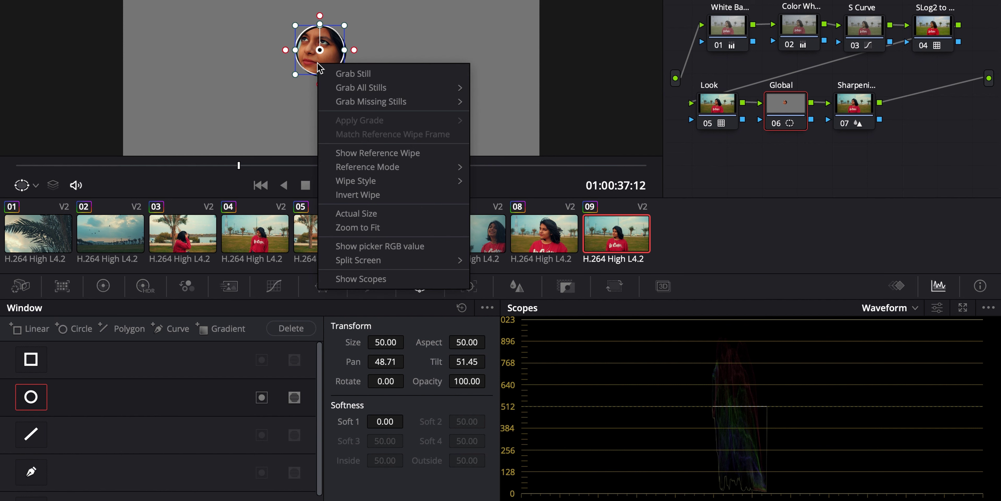
{"action": "left_click", "coordinate": [400, 288]}
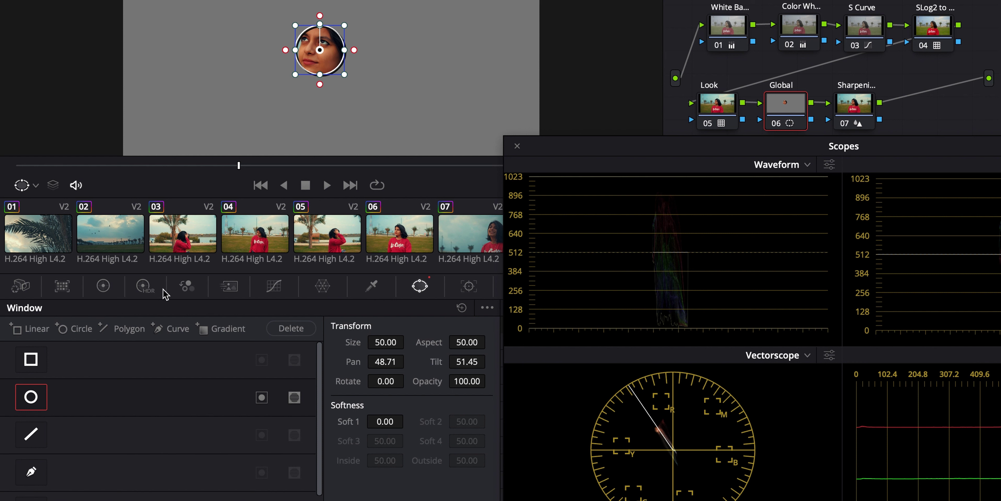
- Leave the primary wheels' Offset neutral at 25.00 after a trial nudge toward green
{"action": "left_click", "coordinate": [111, 288]}
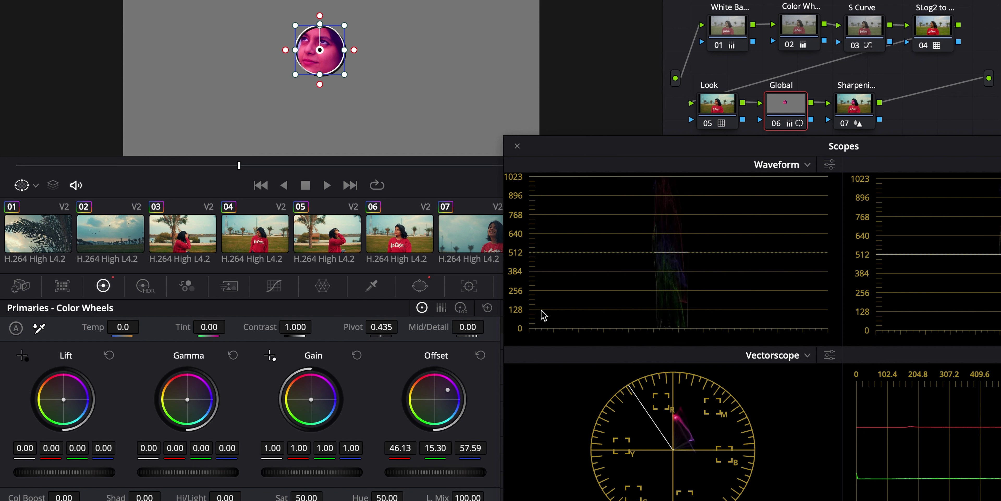
{"action": "key", "text": "ctrl+z"}
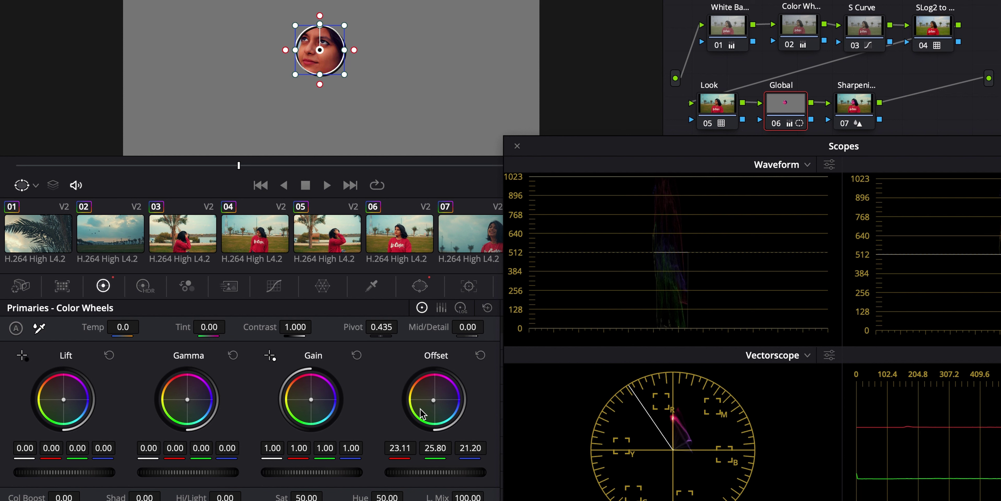
{"action": "left_click_drag", "start_coordinate": [419, 419], "coordinate": [439, 411]}
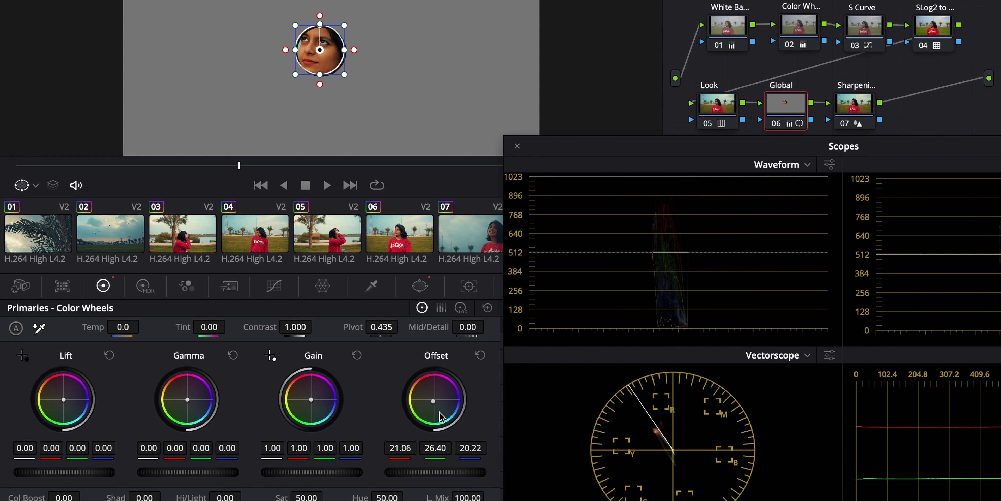
{"action": "left_click", "coordinate": [480, 355]}
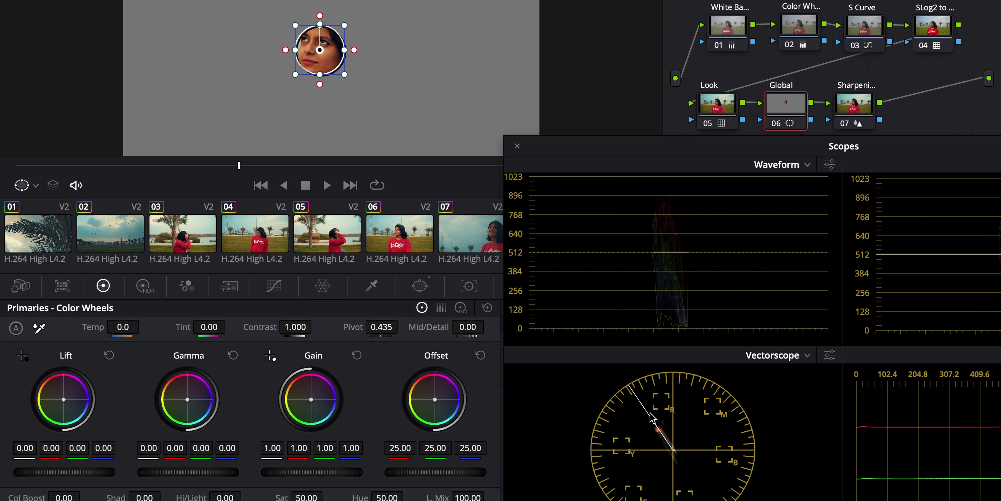
- Enable the vectorscope's skin tone indicator to check the face, then close the scopes window
{"action": "left_click", "coordinate": [808, 355]}
{"action": "left_click", "coordinate": [830, 355]}
{"action": "left_click", "coordinate": [829, 355]}
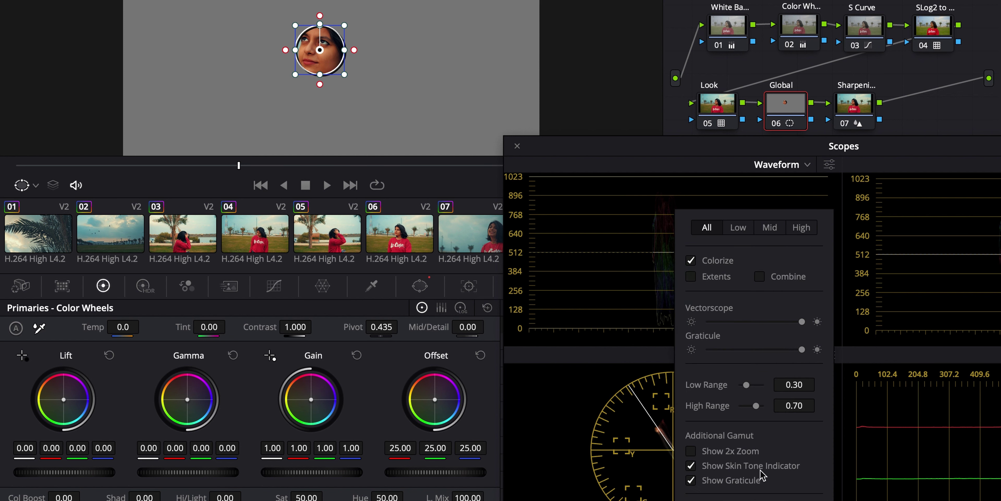
{"action": "left_click", "coordinate": [694, 466]}
{"action": "left_click", "coordinate": [694, 467]}
{"action": "left_click", "coordinate": [603, 381]}
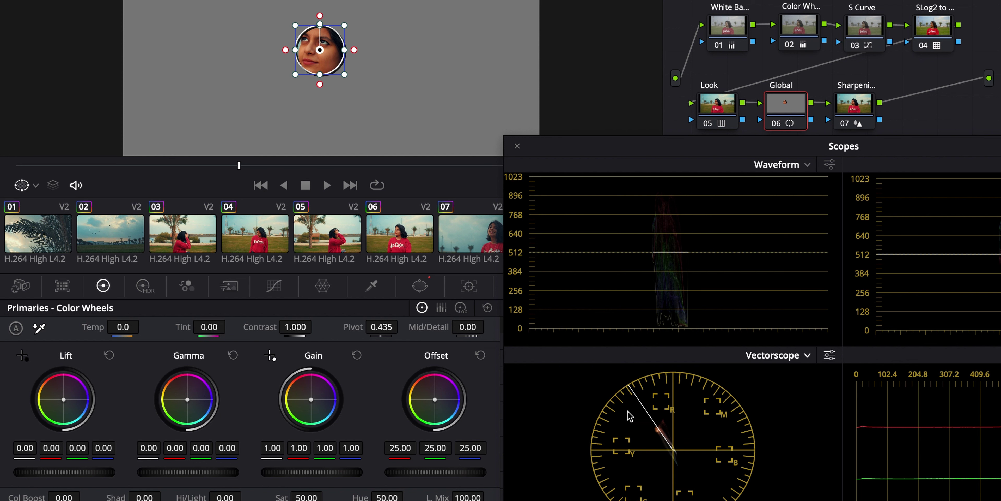
{"action": "left_click", "coordinate": [517, 146]}
- Reset Global node 06's grade, removing the circular face window to restore the full frame
{"action": "right_click", "coordinate": [783, 112]}
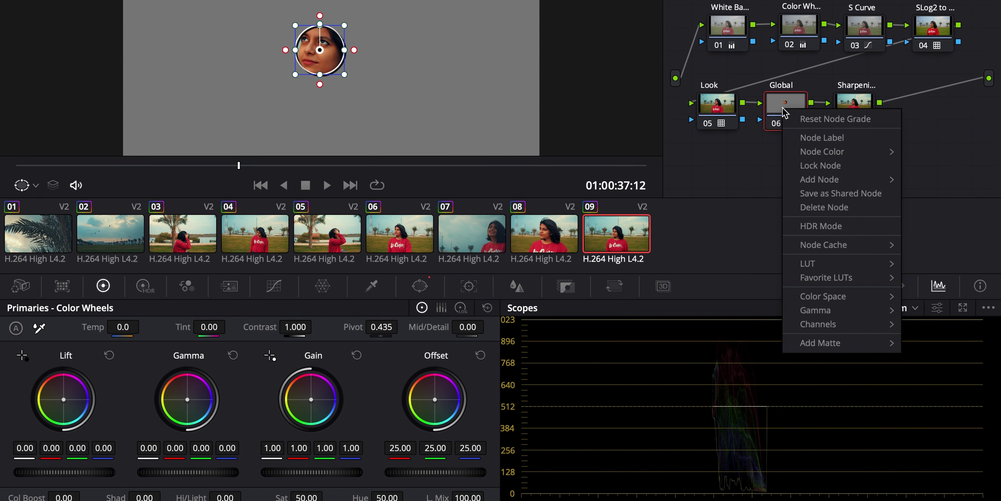
{"action": "left_click", "coordinate": [809, 119]}
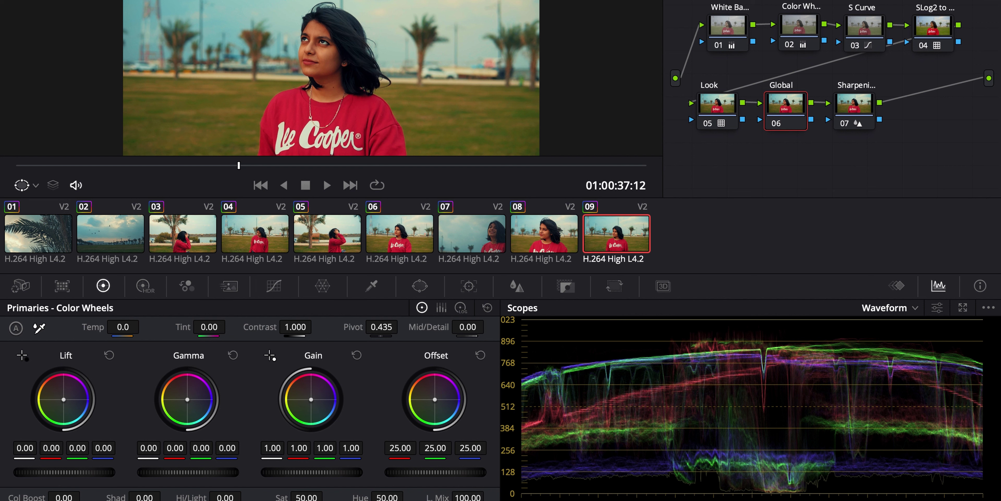
{"action": "scroll", "coordinate": [350, 62], "scroll_direction": "down", "scroll_amount": 5}
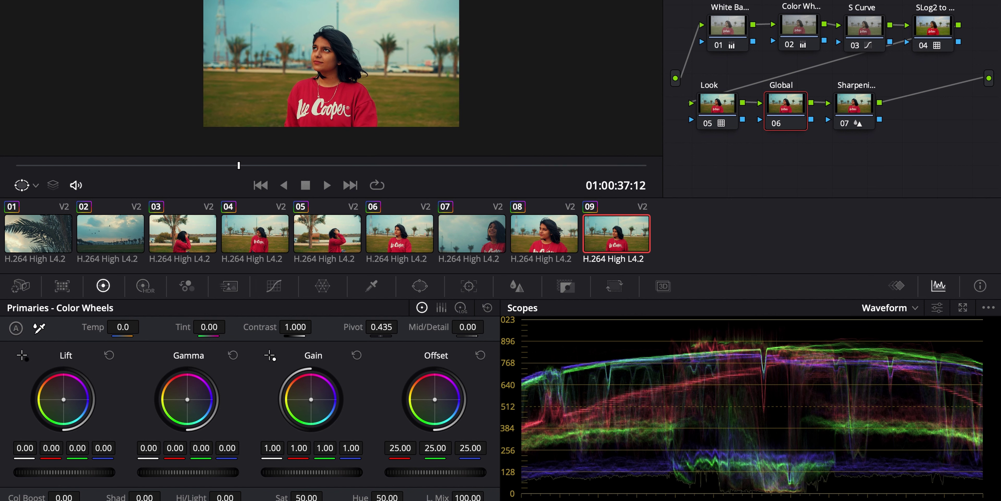
{"action": "scroll", "coordinate": [474, 67], "scroll_direction": "up", "scroll_amount": 1}
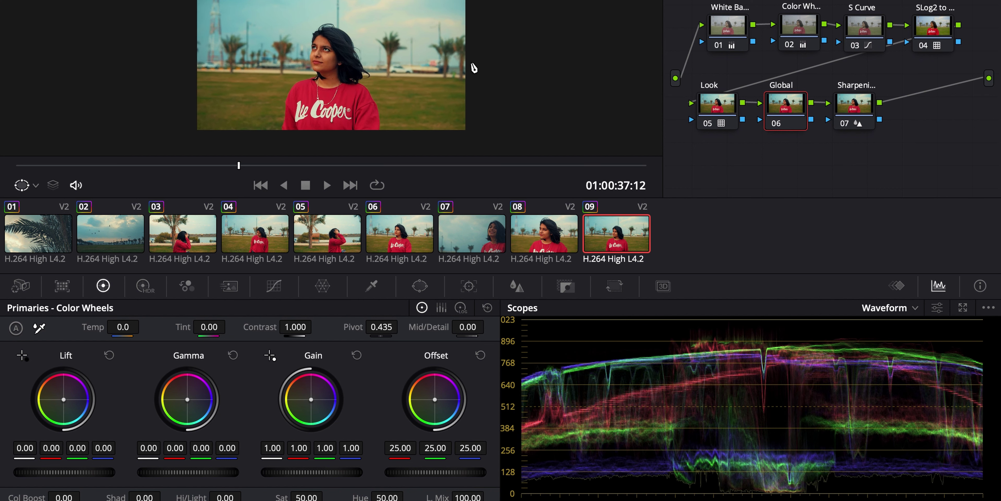
{"action": "scroll", "coordinate": [474, 66], "scroll_direction": "up", "scroll_amount": 2}
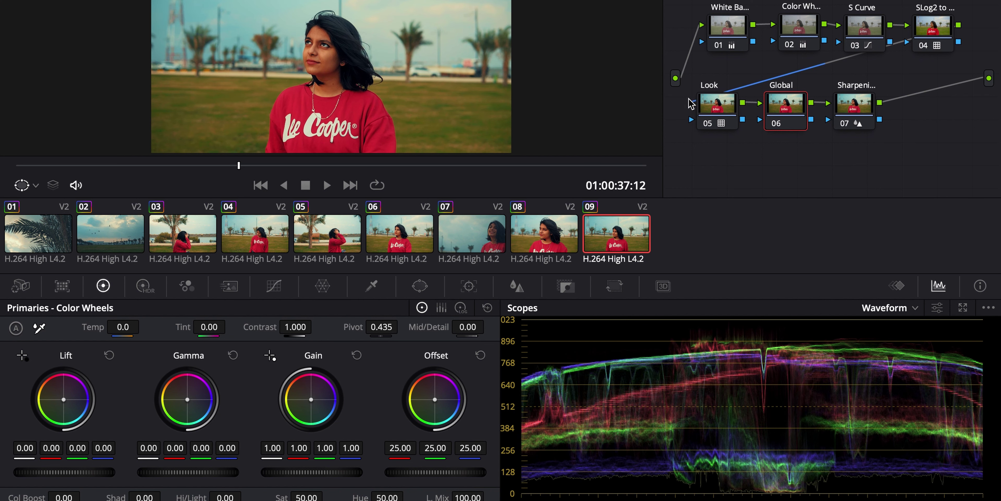
{"action": "scroll", "coordinate": [539, 38], "scroll_direction": "down", "scroll_amount": 1}
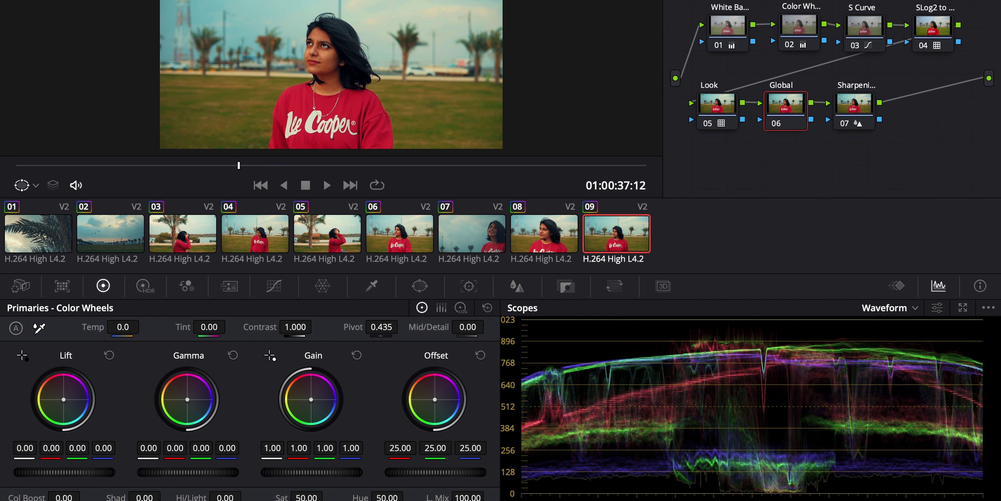